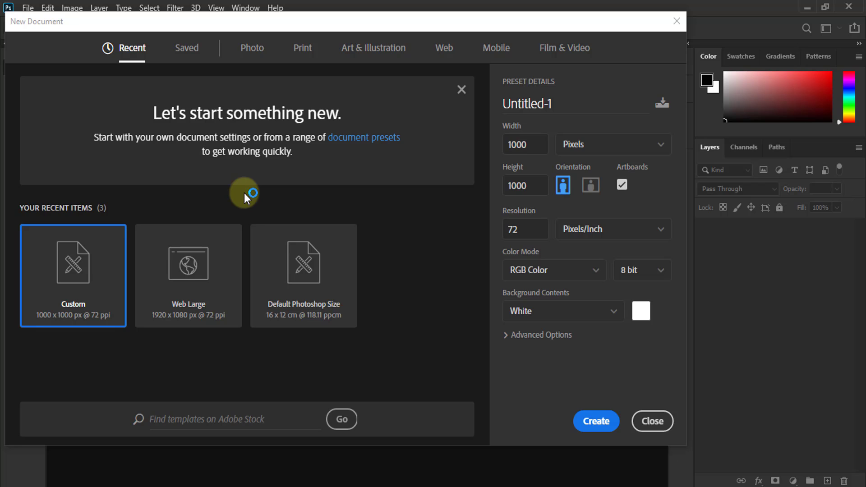
- Choose the web document category and set the new document's size to 1000 x 1000 pixels
{"action": "left_click", "coordinate": [439, 47]}
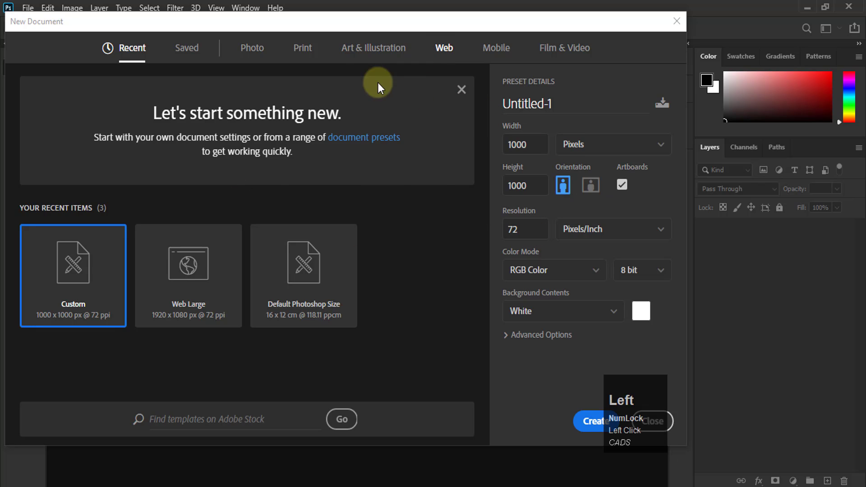
{"action": "left_click", "coordinate": [519, 144]}
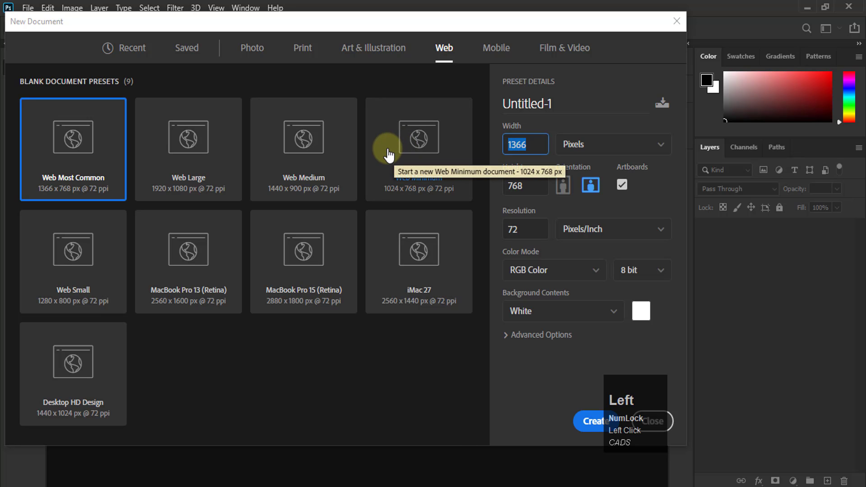
{"action": "type", "text": "100"}
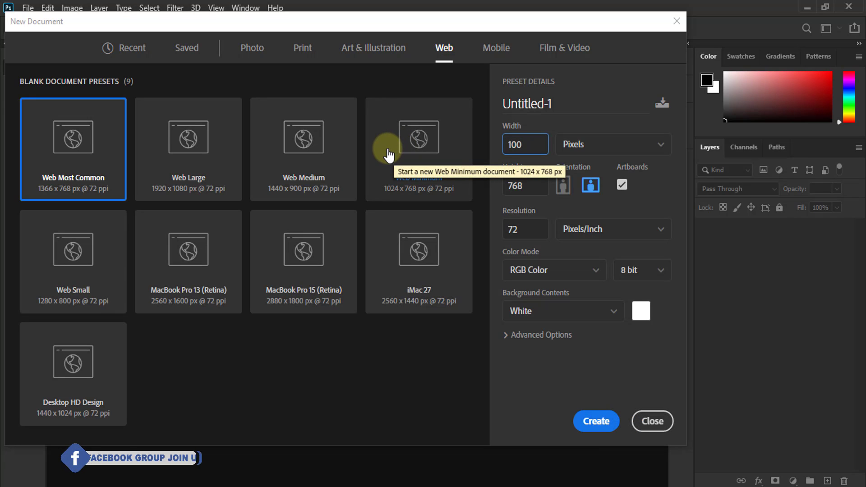
{"action": "type", "text": "0"}
{"action": "key", "text": "Tab"}
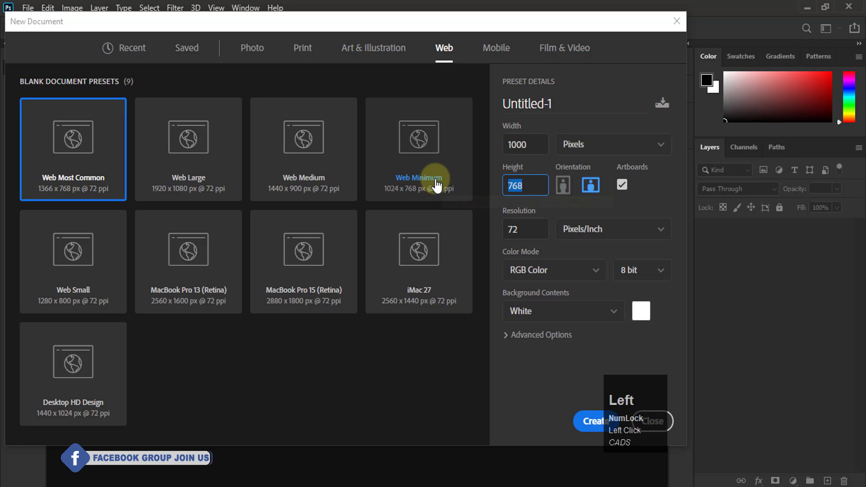
{"action": "type", "text": "1000"}
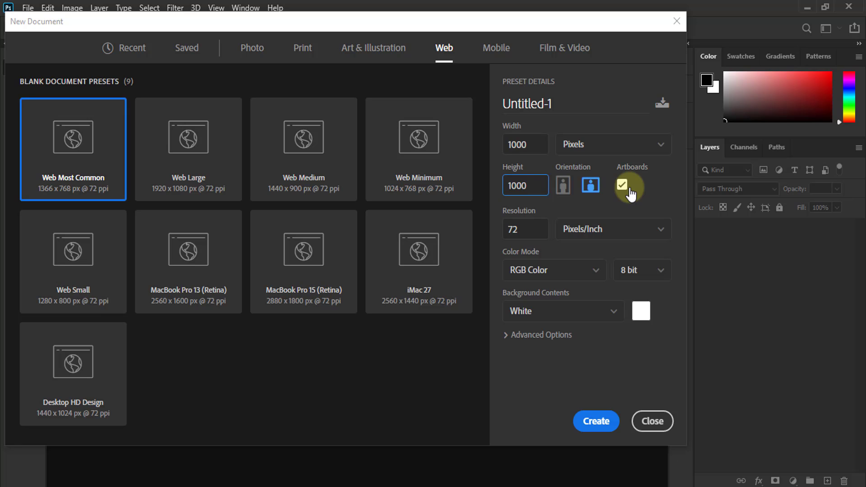
- Name the new document "class 47" and create it with artboards enabled
{"action": "left_click_drag", "start_coordinate": [552, 103], "coordinate": [413, 95]}
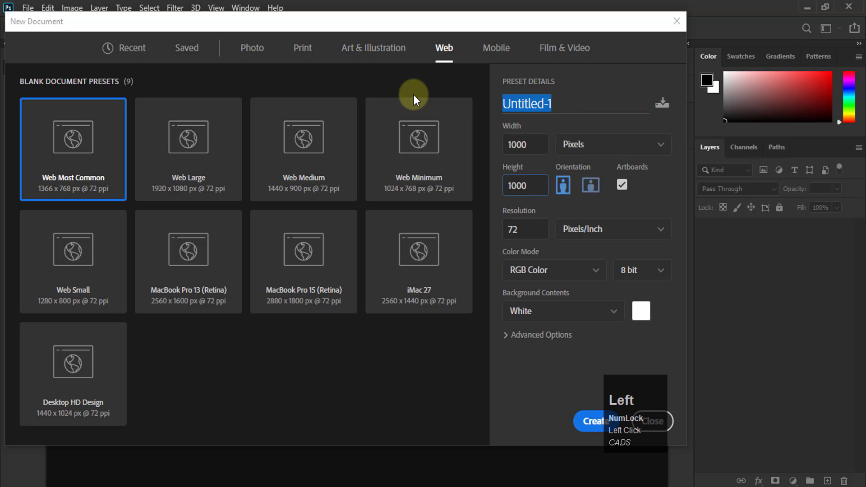
{"action": "type", "text": "C"}
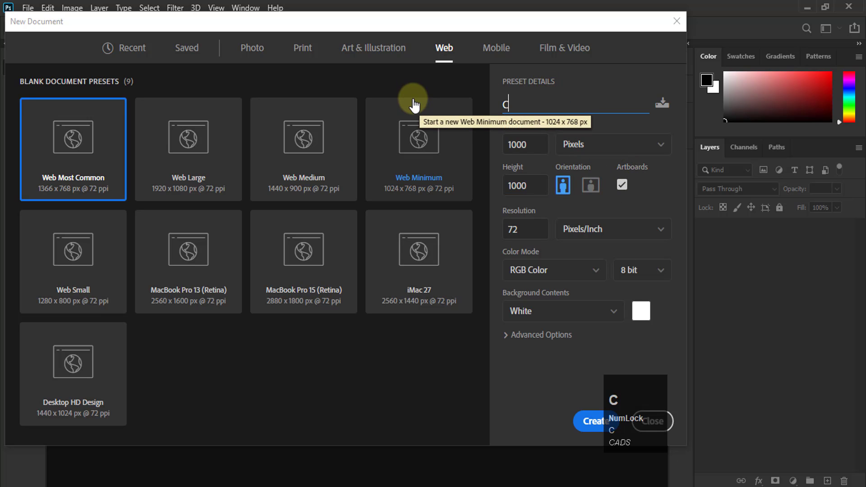
{"action": "type", "text": "lass 47"}
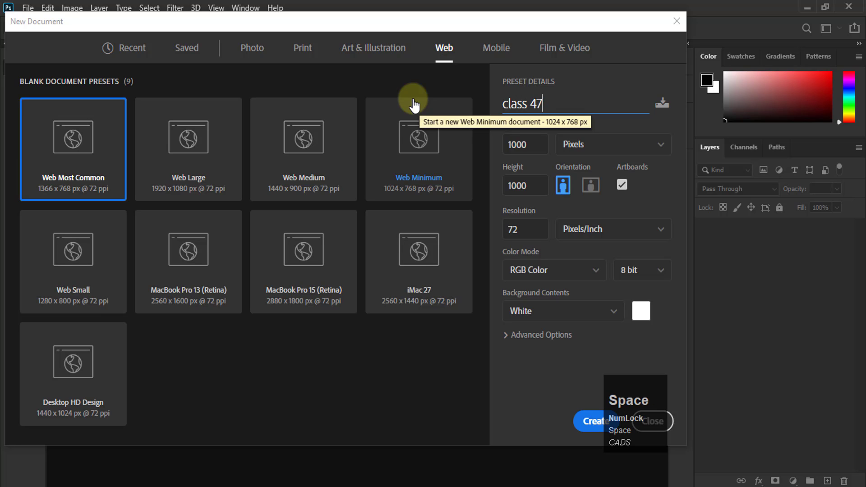
{"action": "left_click", "coordinate": [599, 421]}
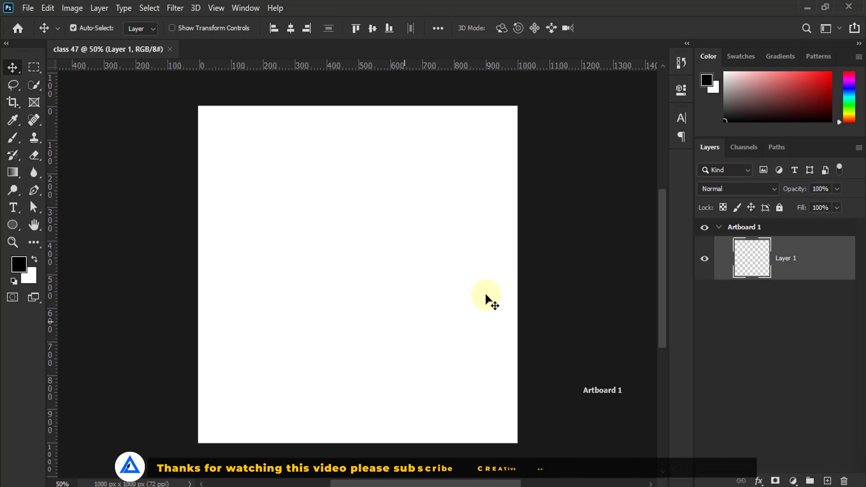
{"action": "left_click", "coordinate": [718, 227]}
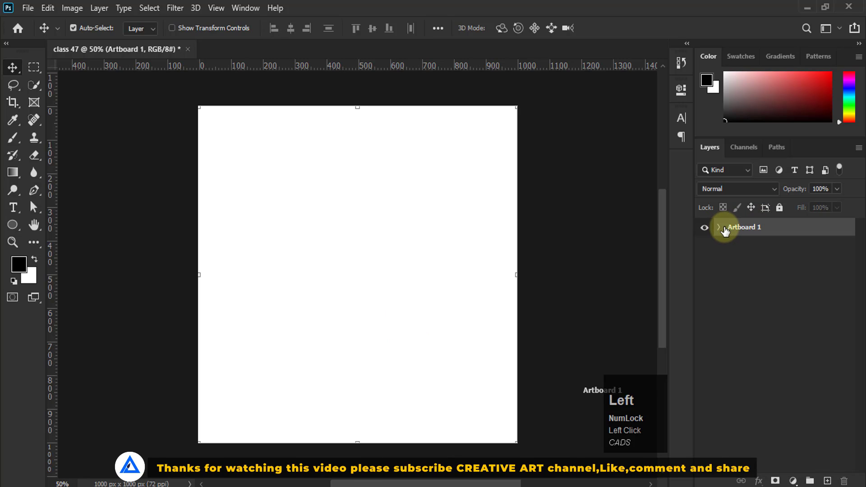
{"action": "left_click", "coordinate": [719, 227]}
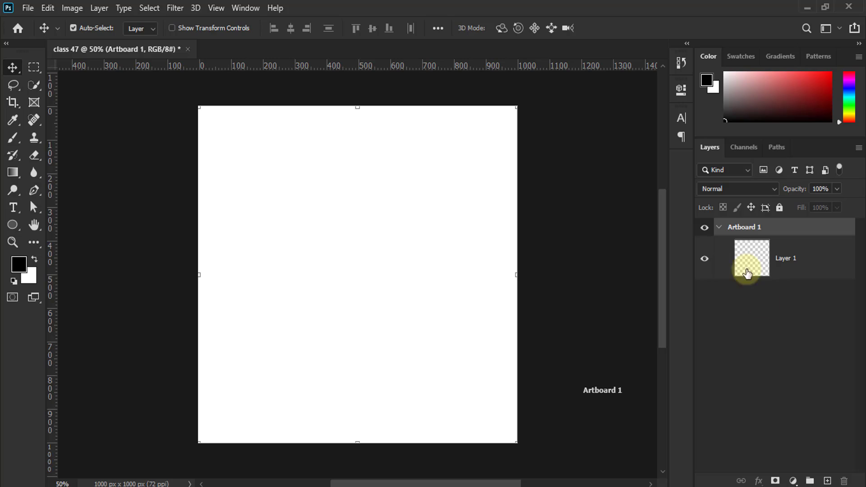
{"action": "left_click", "coordinate": [718, 227]}
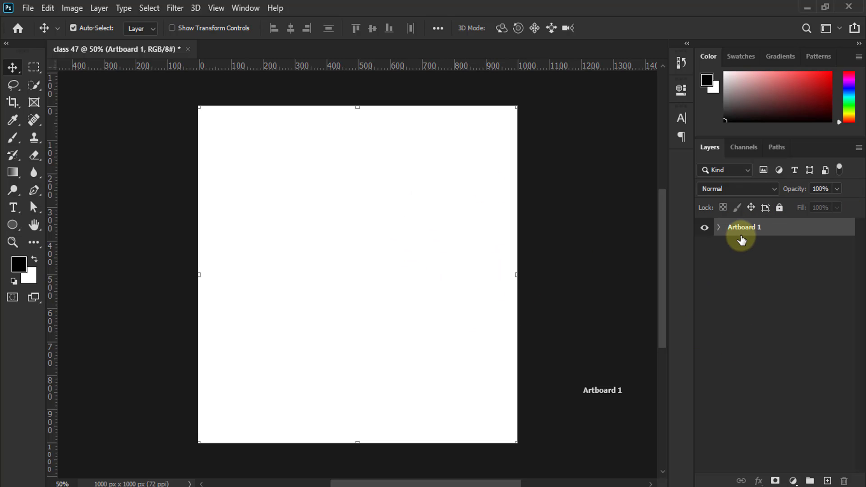
{"action": "left_click", "coordinate": [718, 228]}
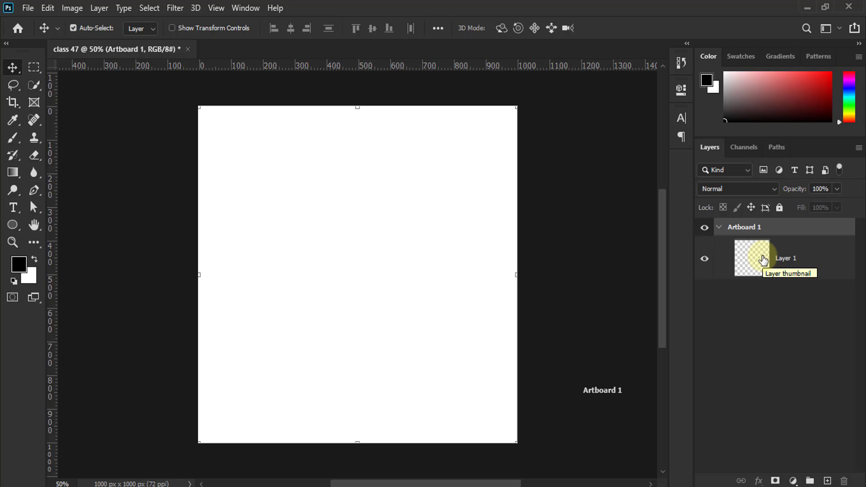
{"action": "left_click", "coordinate": [718, 228]}
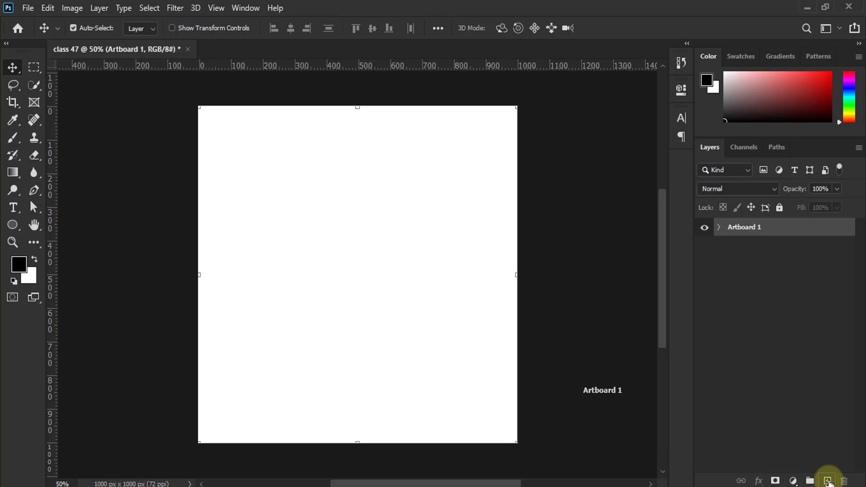
- Set the foreground color to dark red and fill Layer 1 inside Artboard 1 with it
{"action": "scroll", "coordinate": [301, 197], "scroll_direction": "down", "scroll_amount": 2}
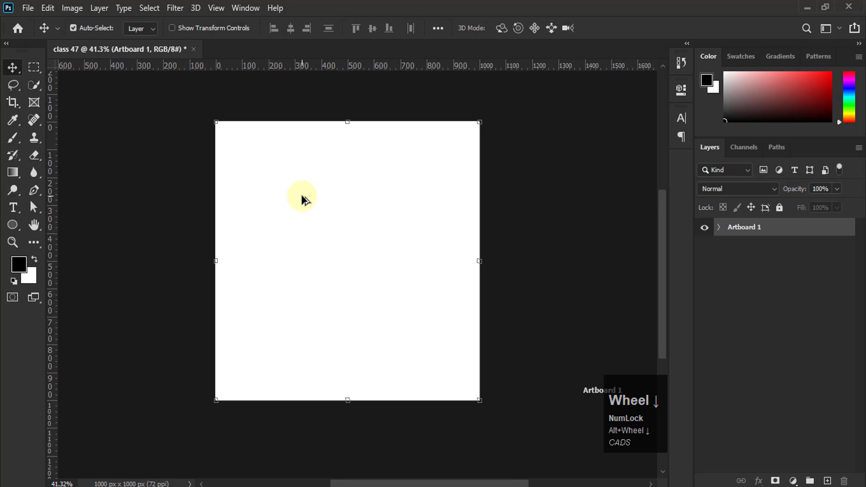
{"action": "scroll", "coordinate": [397, 205], "scroll_direction": "down", "scroll_amount": 1}
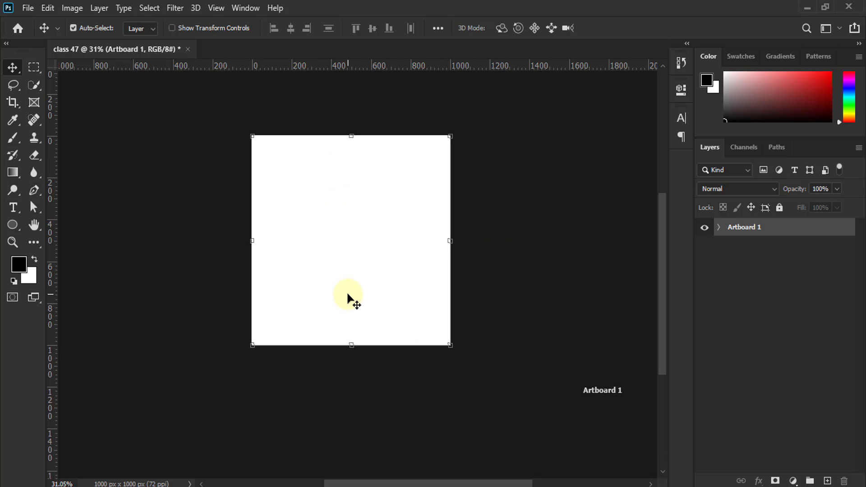
{"action": "left_click", "coordinate": [714, 227]}
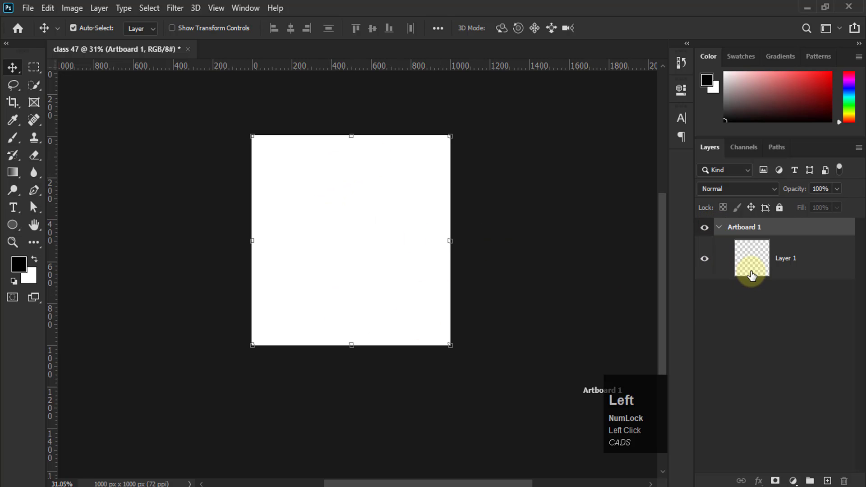
{"action": "left_click", "coordinate": [749, 264]}
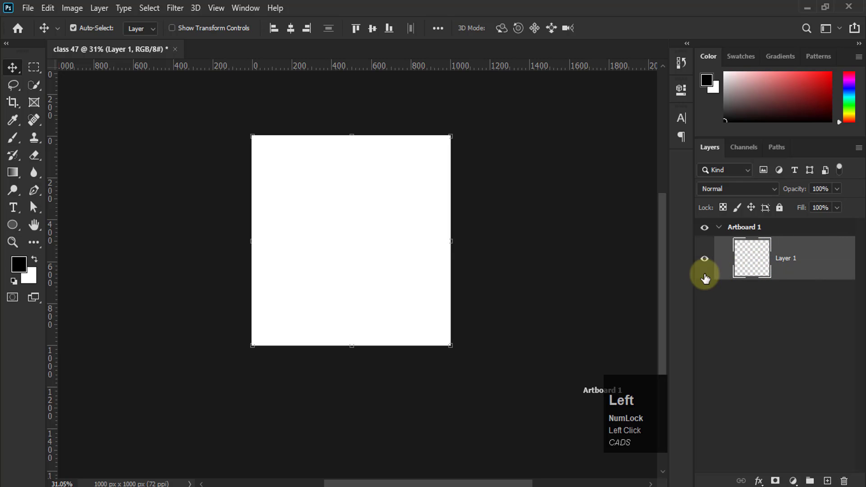
{"action": "left_click", "coordinate": [14, 267]}
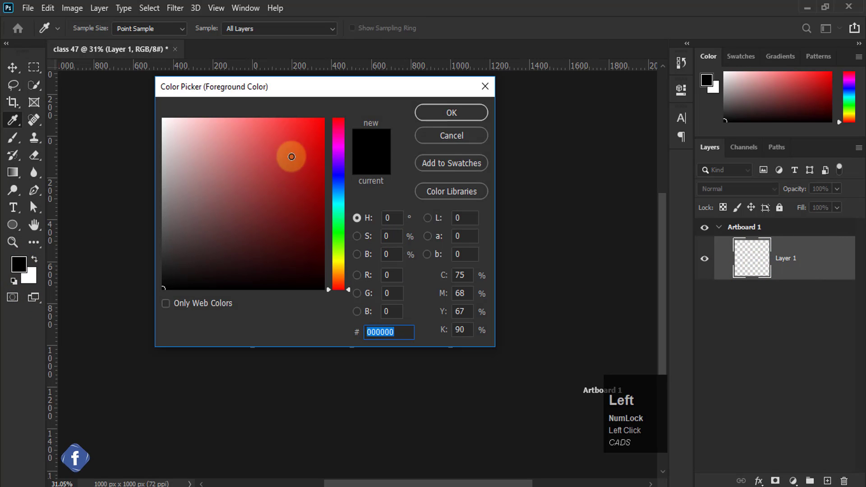
{"action": "left_click", "coordinate": [323, 167]}
{"action": "left_click", "coordinate": [453, 113]}
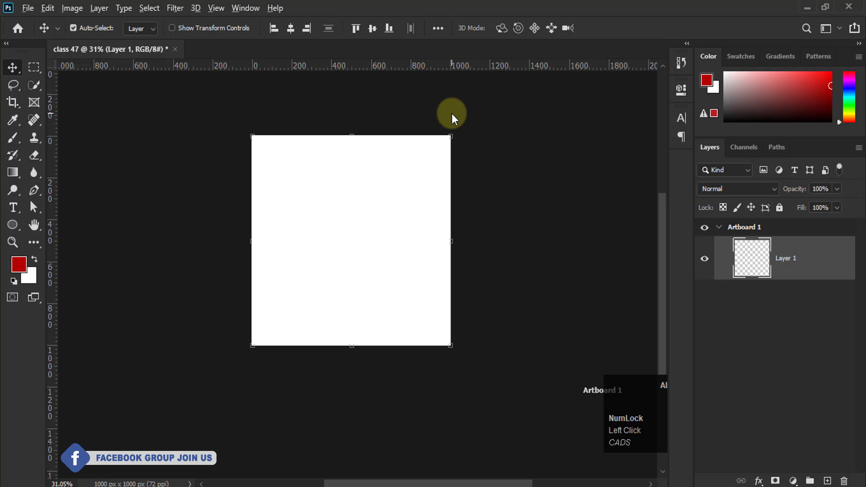
{"action": "key", "text": "alt+BackSpace"}
- Draw a square about 463 px wide on the red background with the Rectangle tool and fill it with yellow
{"action": "left_click", "coordinate": [13, 225]}
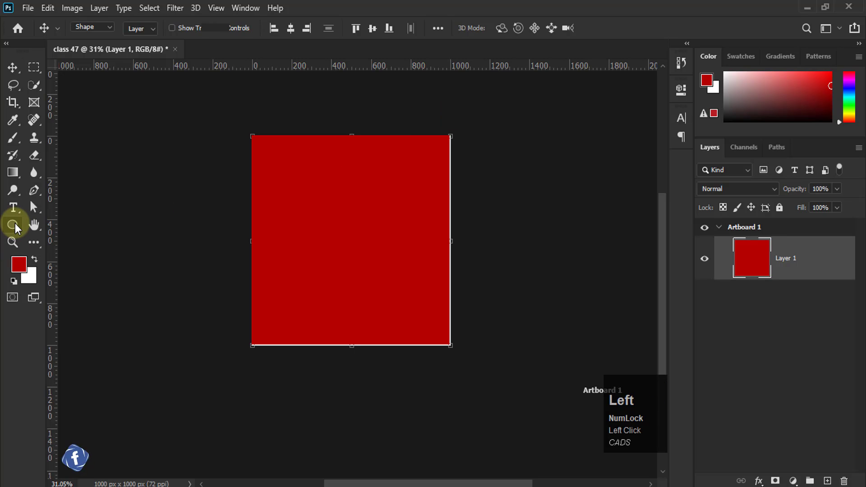
{"action": "left_click", "coordinate": [69, 225]}
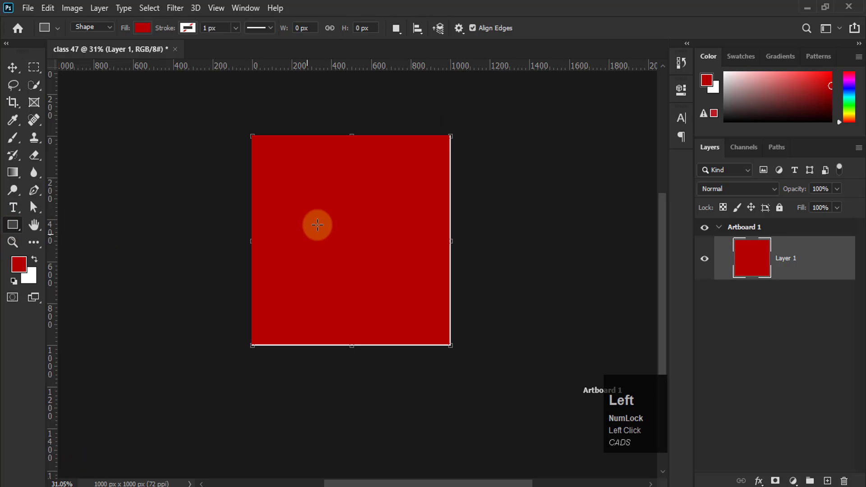
{"action": "left_click_drag", "start_coordinate": [296, 176], "coordinate": [406, 269]}
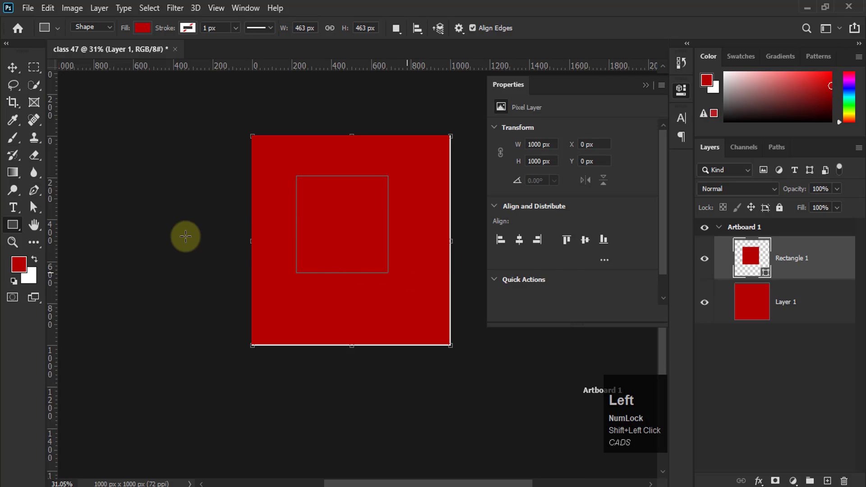
{"action": "left_click", "coordinate": [508, 170]}
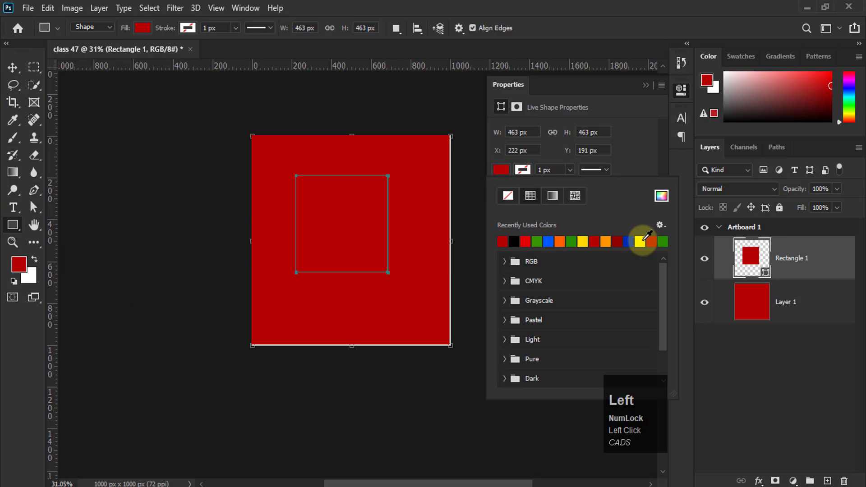
{"action": "left_click", "coordinate": [629, 241]}
{"action": "left_click", "coordinate": [652, 83]}
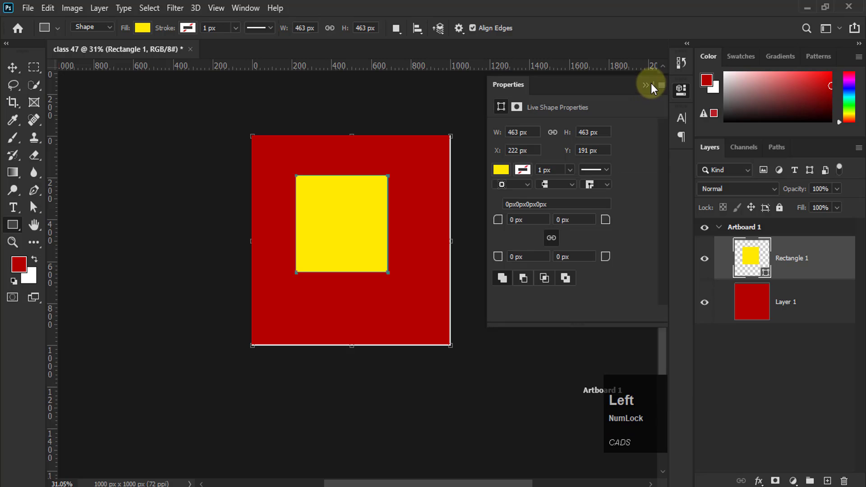
- Move the yellow square to about the center of the artboard and close the shape's properties
{"action": "left_click", "coordinate": [12, 69]}
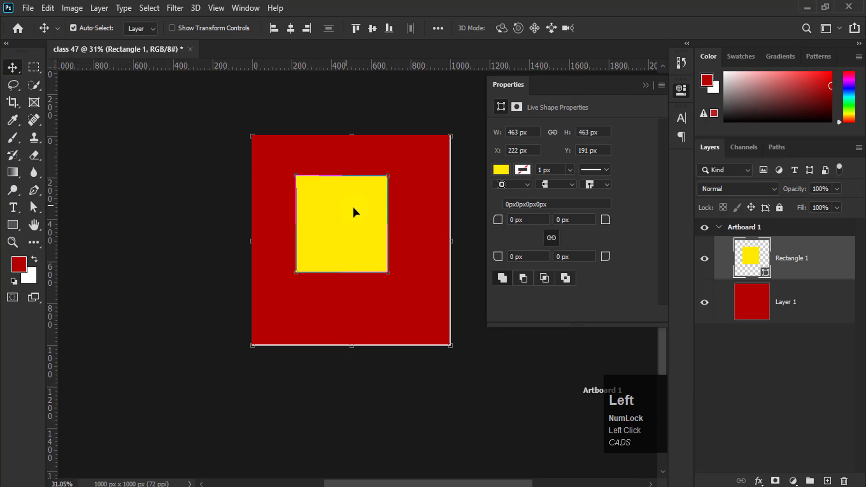
{"action": "left_click_drag", "start_coordinate": [344, 199], "coordinate": [356, 211]}
{"action": "double_click", "coordinate": [634, 88]}
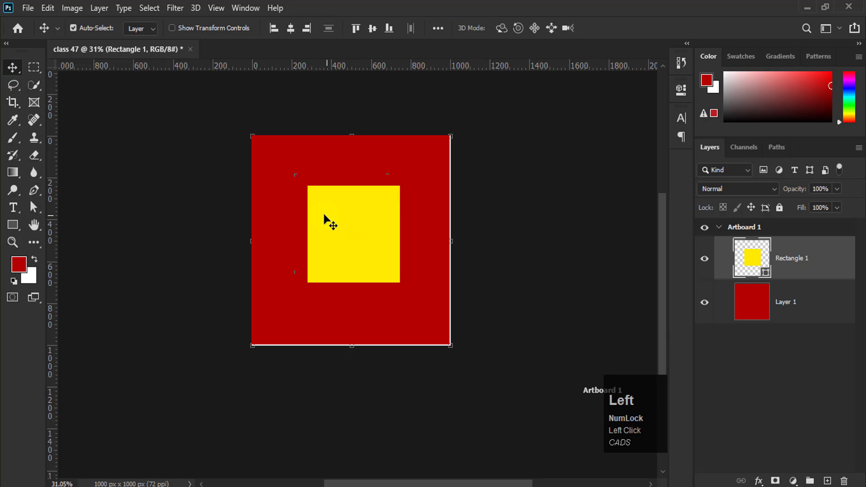
- Draw a second artboard about 1346 x 790 px below Artboard 1 with the Artboard tool
{"action": "scroll", "coordinate": [394, 191], "scroll_direction": "down", "scroll_amount": 5}
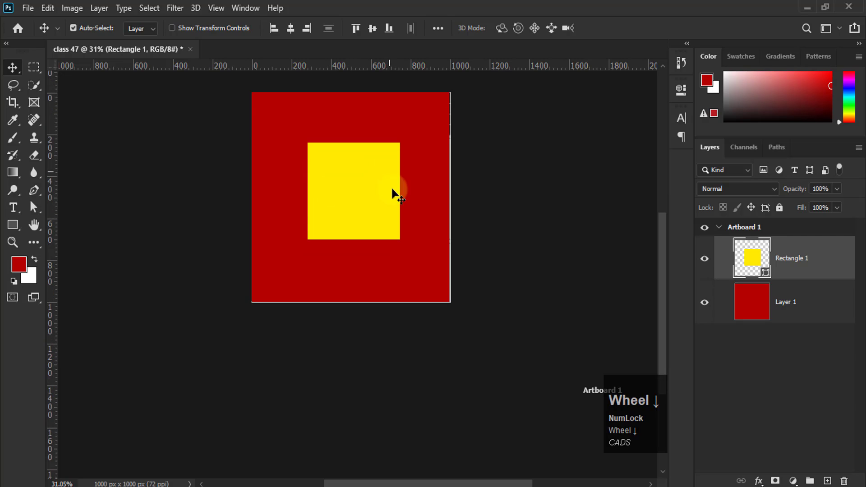
{"action": "scroll", "coordinate": [367, 283], "scroll_direction": "down", "scroll_amount": 1, "text": "alt"}
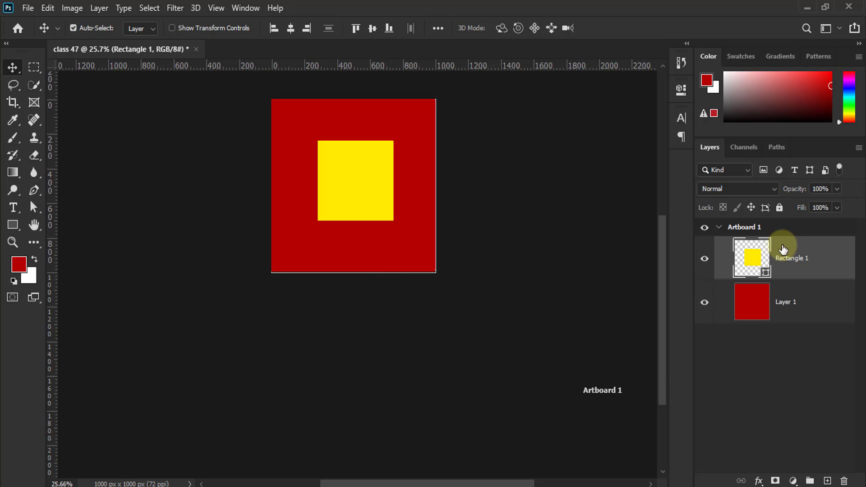
{"action": "left_click", "coordinate": [718, 227]}
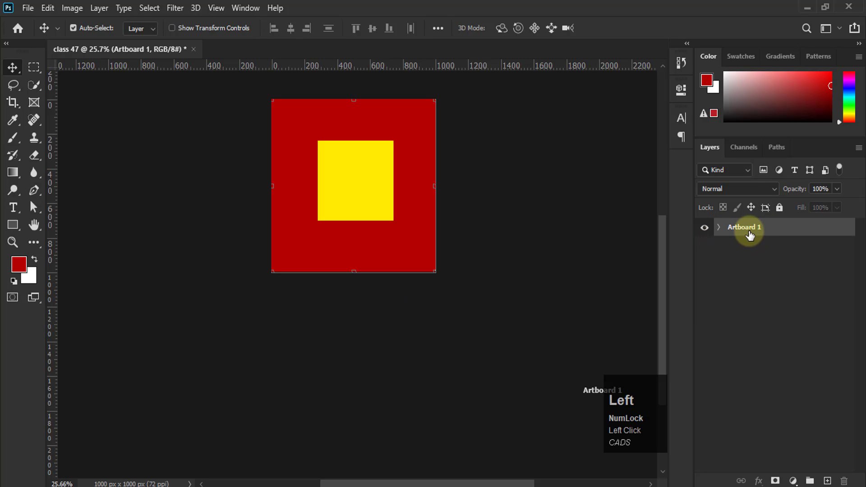
{"action": "left_click_drag", "start_coordinate": [15, 71], "coordinate": [40, 83]}
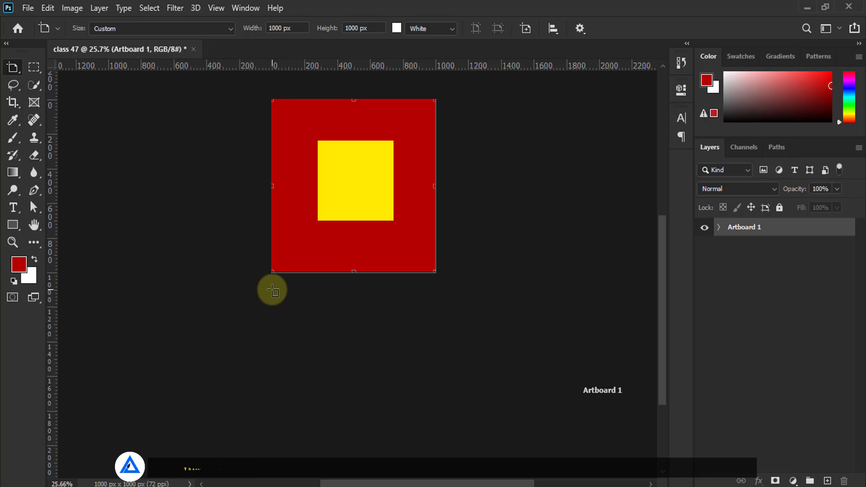
{"action": "left_click_drag", "start_coordinate": [272, 291], "coordinate": [492, 427]}
{"action": "scroll", "coordinate": [500, 374], "scroll_direction": "down", "scroll_amount": 3}
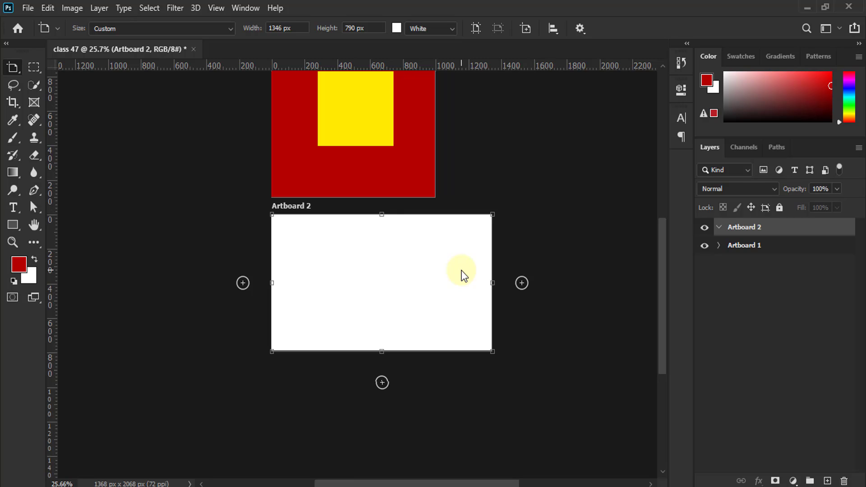
- Rename Artboard 1 as Design 01 and Artboard 2 as Design 02
{"action": "left_click", "coordinate": [717, 228]}
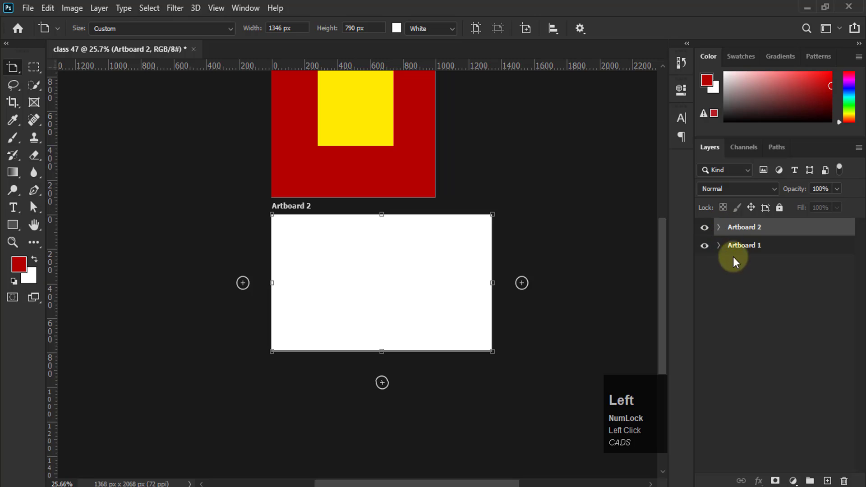
{"action": "double_click", "coordinate": [748, 247]}
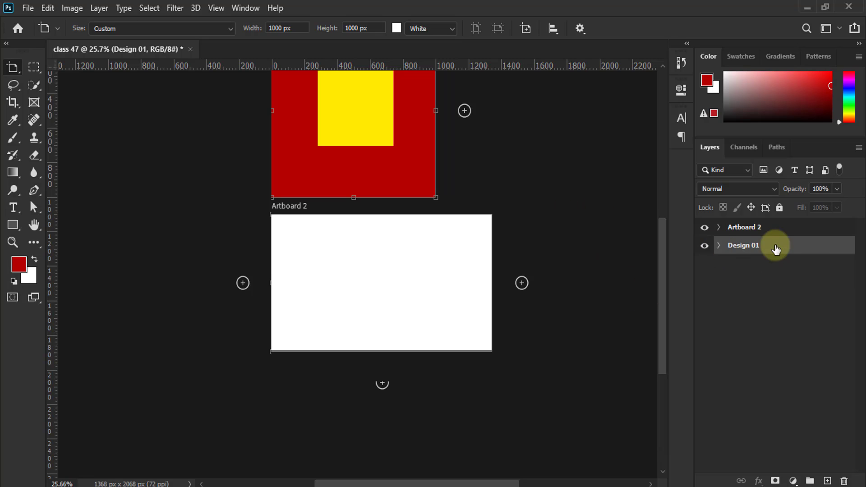
{"action": "double_click", "coordinate": [744, 227]}
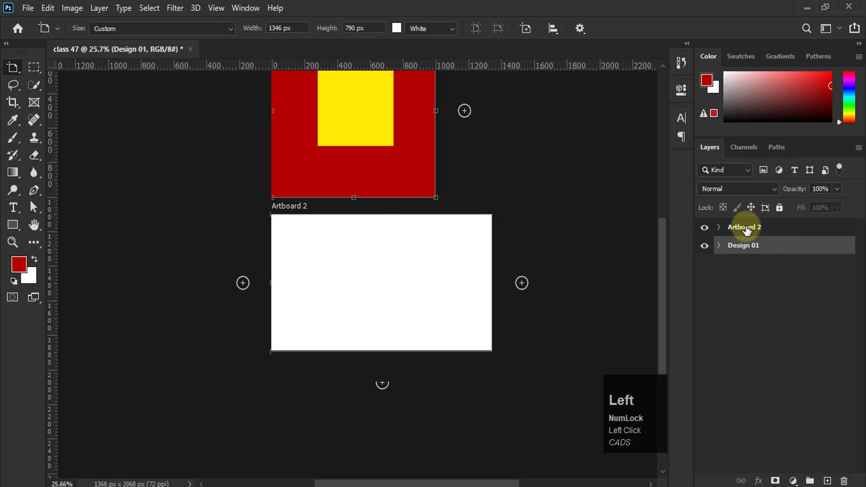
{"action": "key", "text": "BackSpace"}
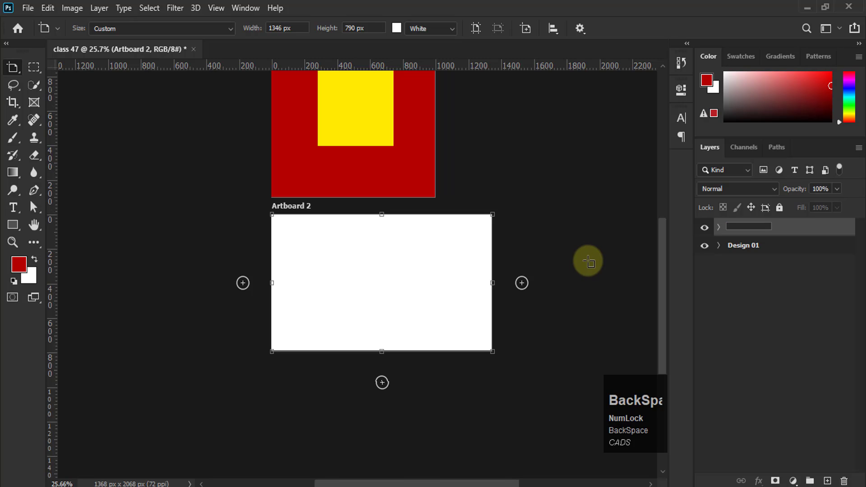
{"action": "type", "text": "Desig"}
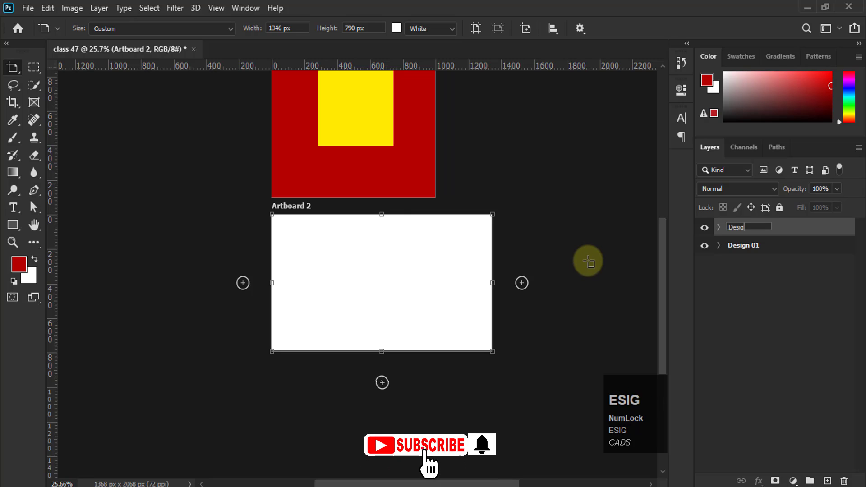
{"action": "type", "text": "n 02"}
{"action": "key", "text": "Return"}
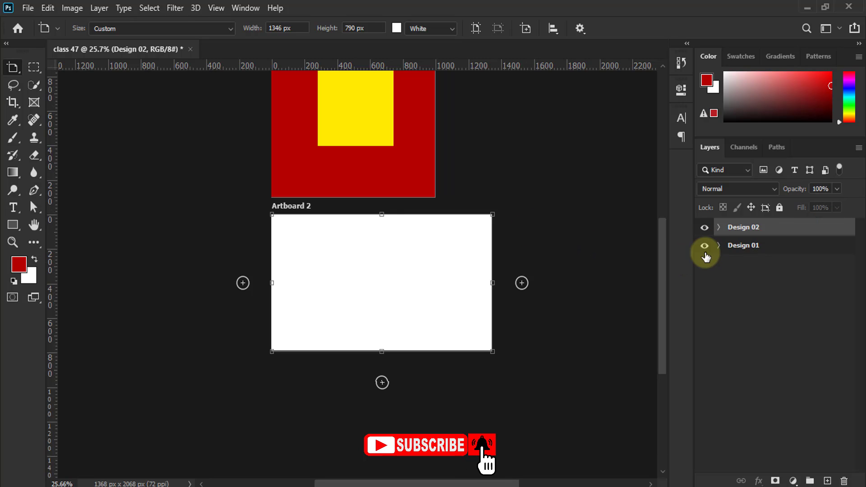
- Try adding a new layer while the Design 02 artboard is collapsed, and undo it
{"action": "key", "text": "v"}
{"action": "left_click", "coordinate": [717, 229]}
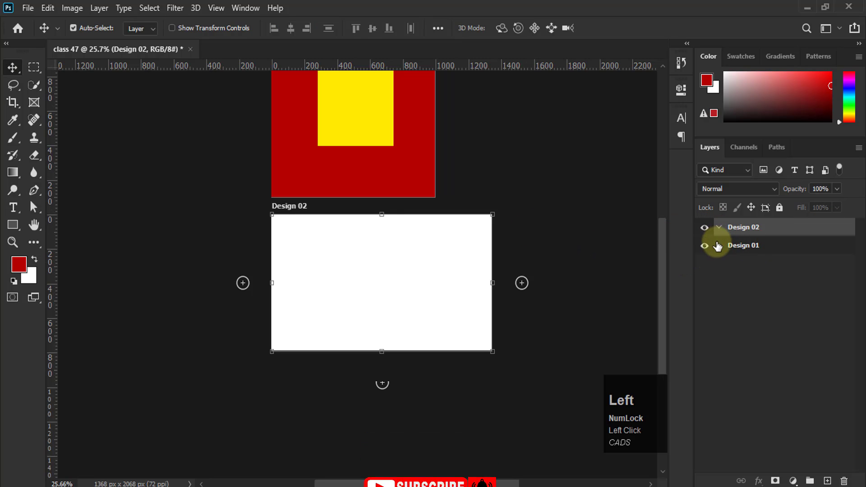
{"action": "left_click", "coordinate": [717, 227]}
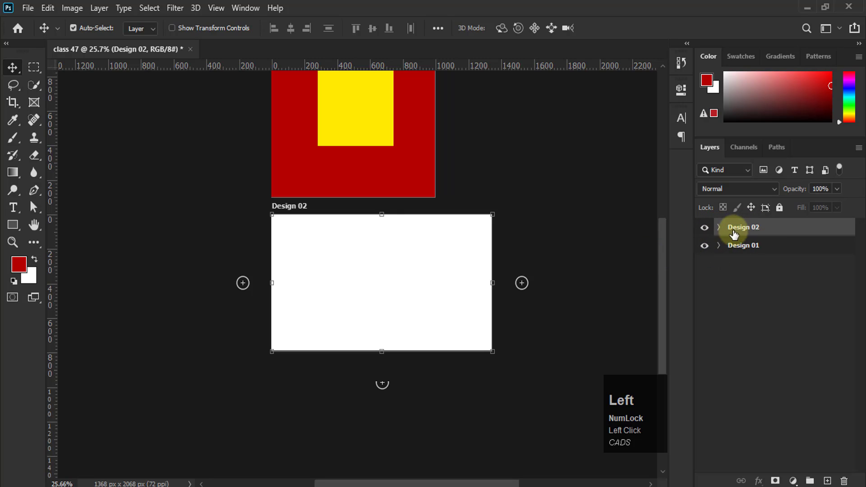
{"action": "left_click", "coordinate": [828, 481]}
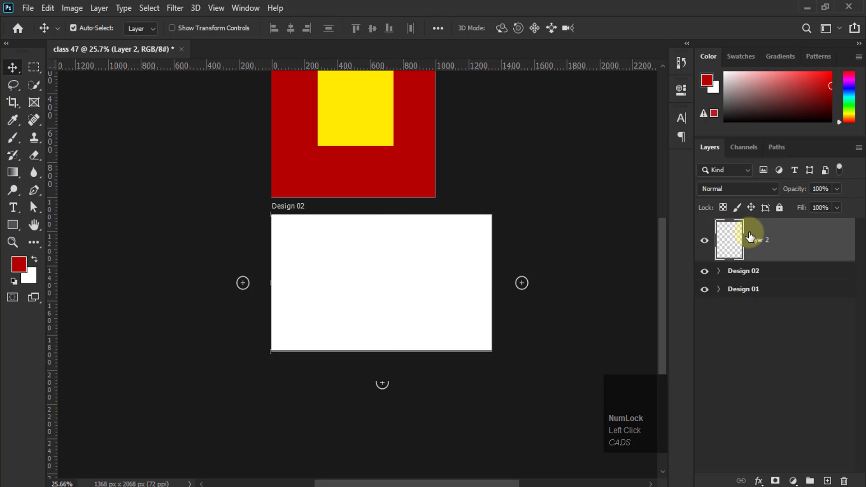
{"action": "key", "text": "ctrl"}
{"action": "key", "text": "ctrl+z"}
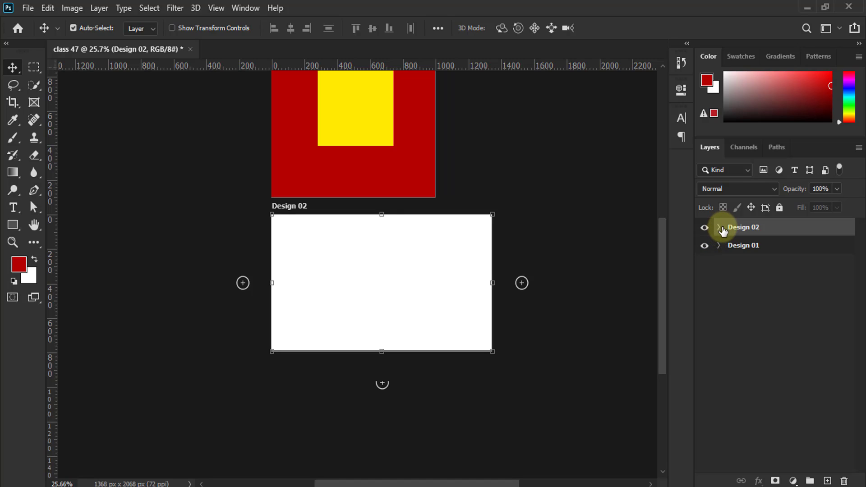
- Add a test layer with Design 02 expanded and another with it collapsed, undoing each one
{"action": "left_click", "coordinate": [718, 229]}
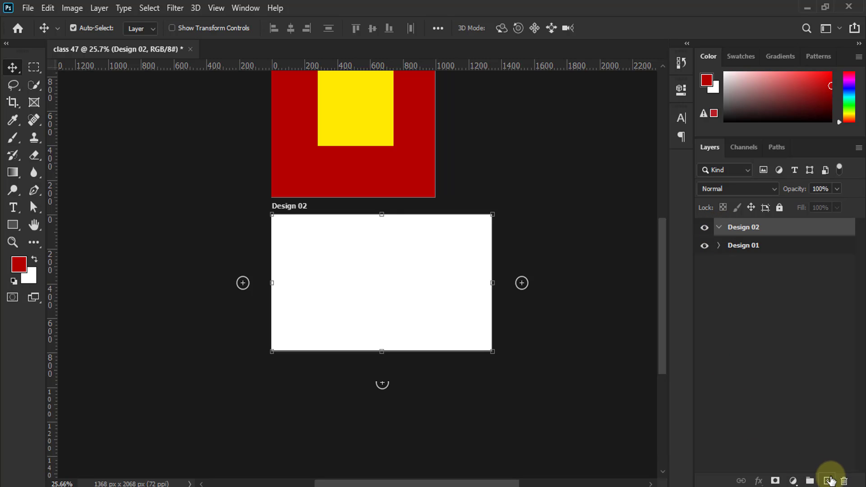
{"action": "left_click", "coordinate": [828, 480]}
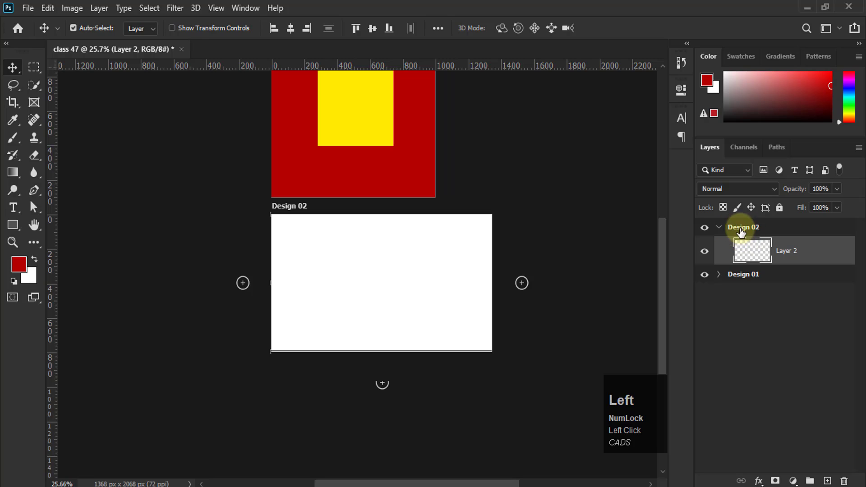
{"action": "key", "text": "ctrl+z"}
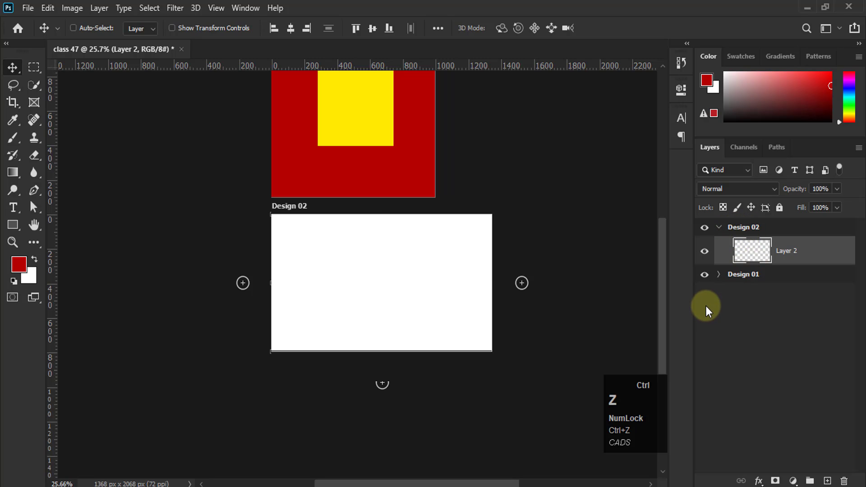
{"action": "left_click", "coordinate": [718, 226]}
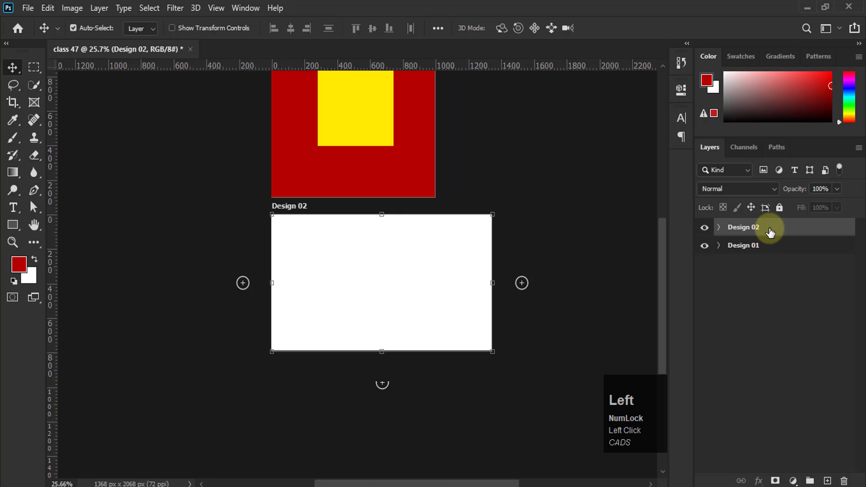
{"action": "left_click", "coordinate": [827, 481]}
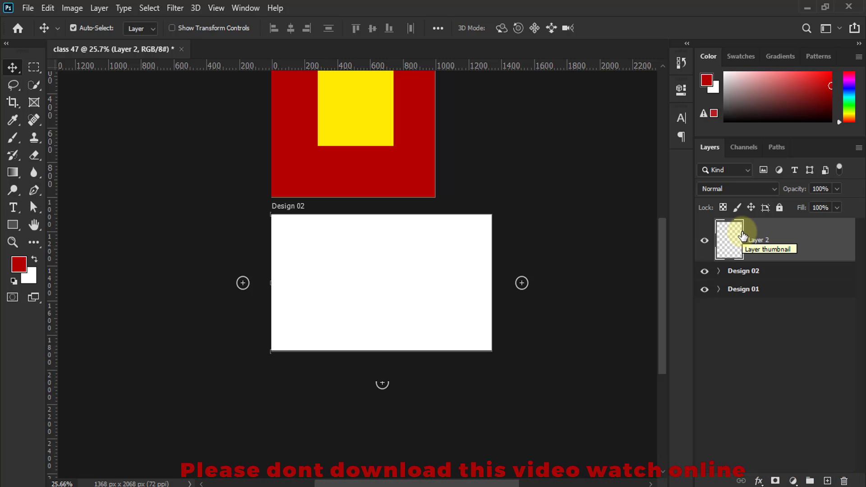
{"action": "key", "text": "ctrl+z"}
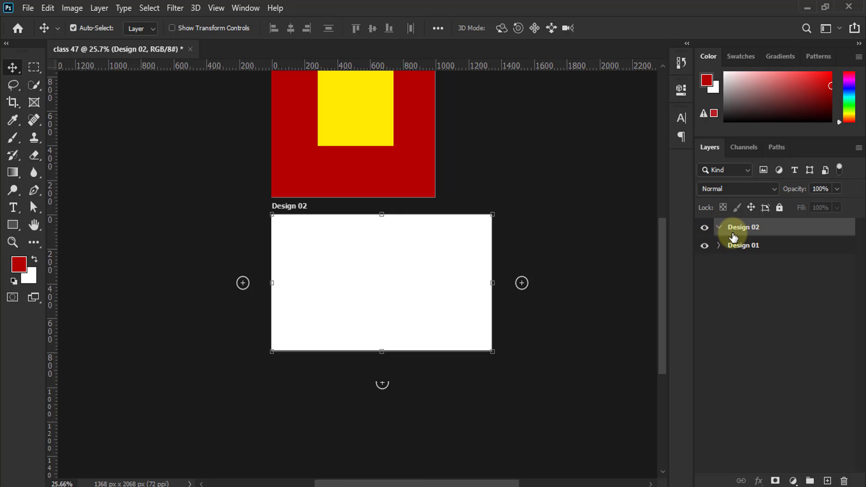
- Add a new layer inside the expanded Design 02 artboard and fill it with blue 003cb6 as the foreground color
{"action": "left_click", "coordinate": [827, 481]}
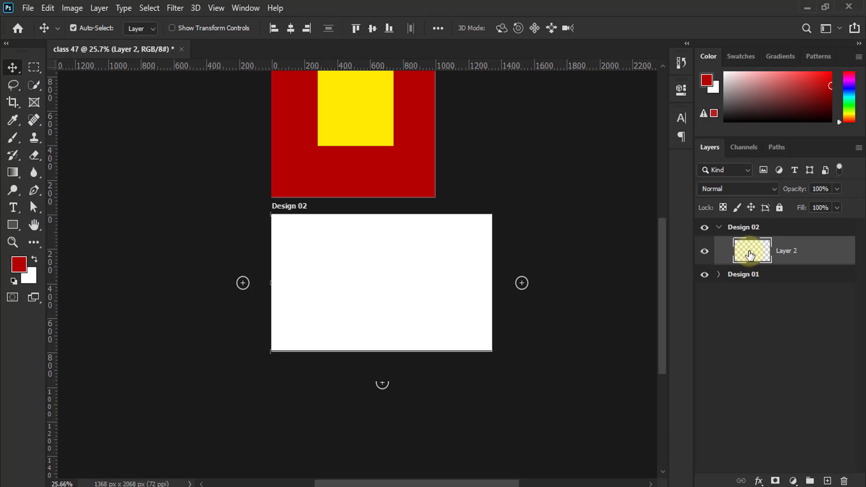
{"action": "left_click", "coordinate": [19, 264]}
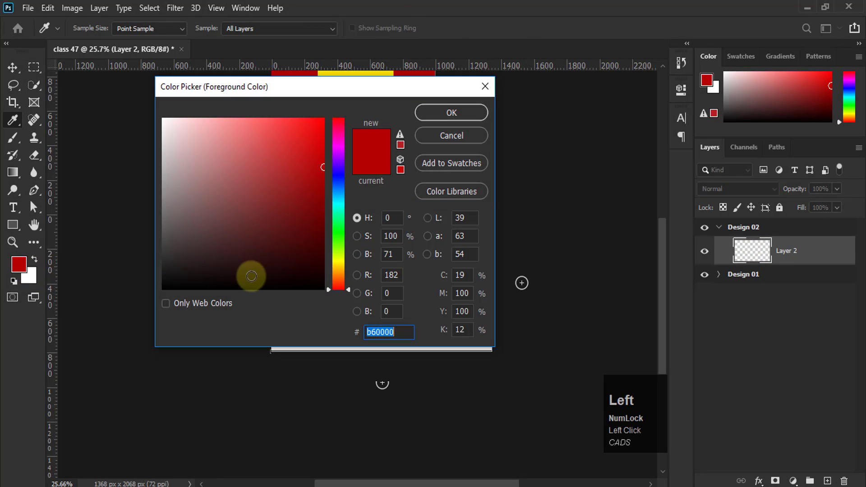
{"action": "left_click", "coordinate": [337, 184]}
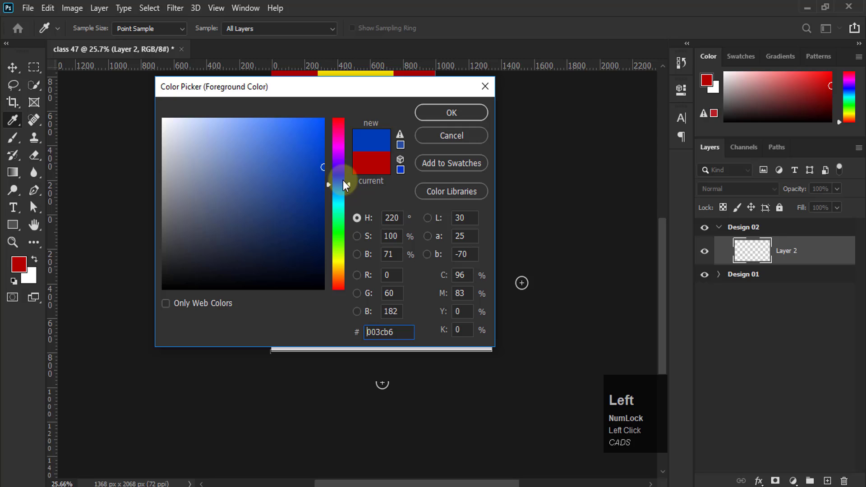
{"action": "left_click", "coordinate": [450, 118]}
{"action": "key", "text": "alt+BackSpace"}
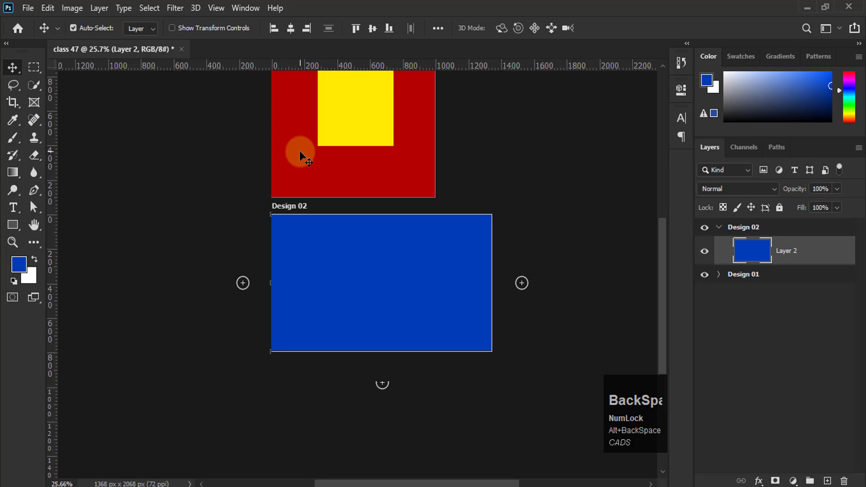
- Draw a rounded square about 343 px wide with 10 px corners on the blue background and fill it with orange
{"action": "left_click", "coordinate": [13, 225]}
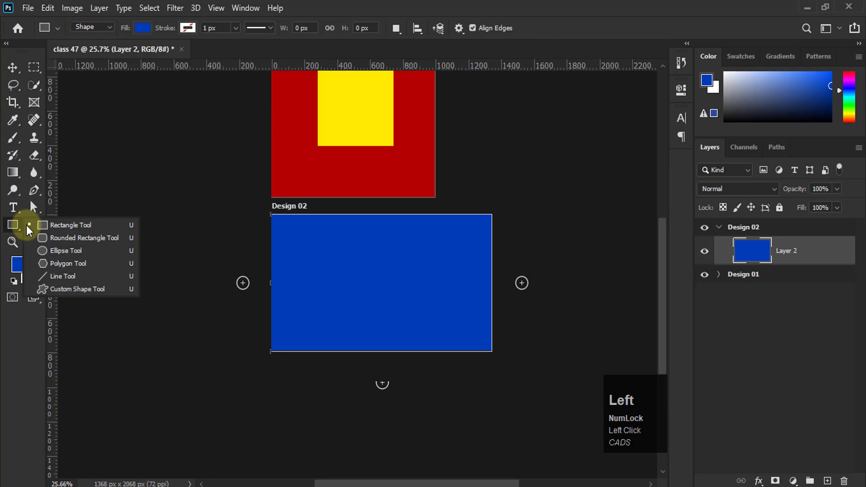
{"action": "left_click", "coordinate": [53, 238]}
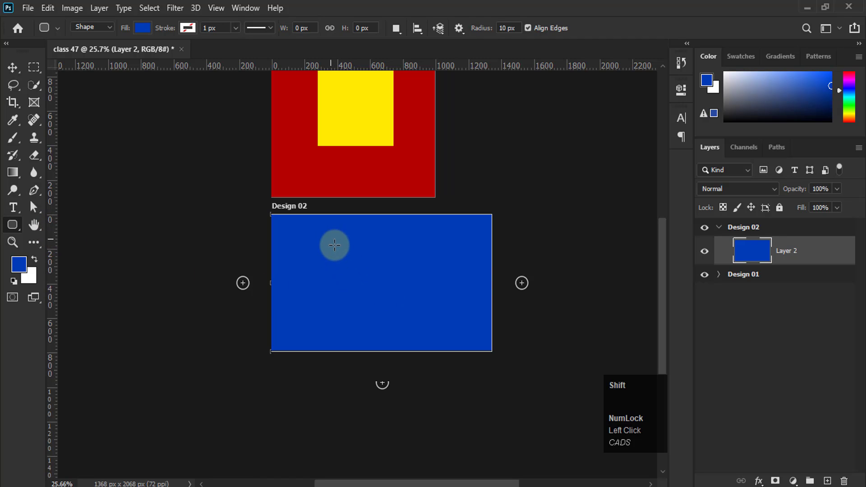
{"action": "left_click_drag", "start_coordinate": [345, 252], "coordinate": [418, 311]}
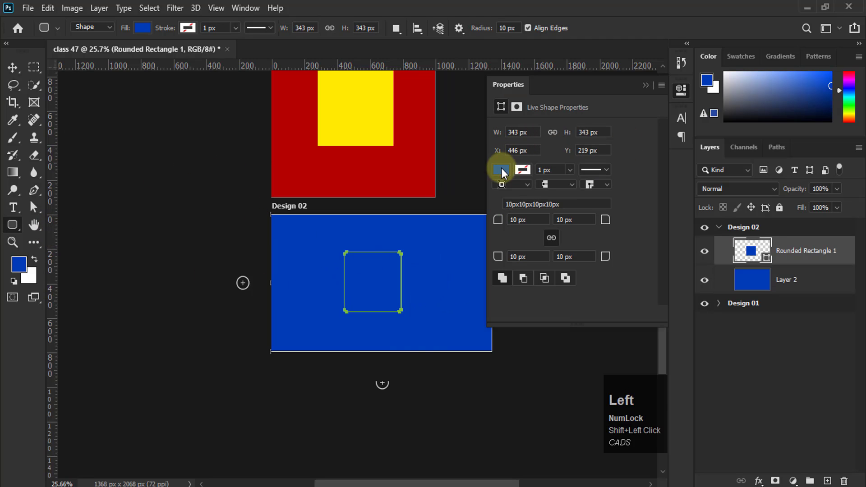
{"action": "left_click", "coordinate": [500, 170]}
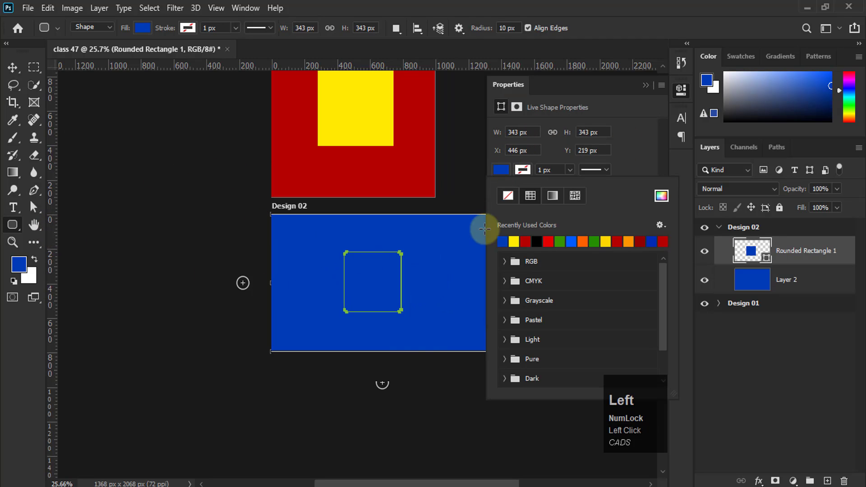
{"action": "left_click", "coordinate": [606, 241]}
{"action": "left_click", "coordinate": [629, 241]}
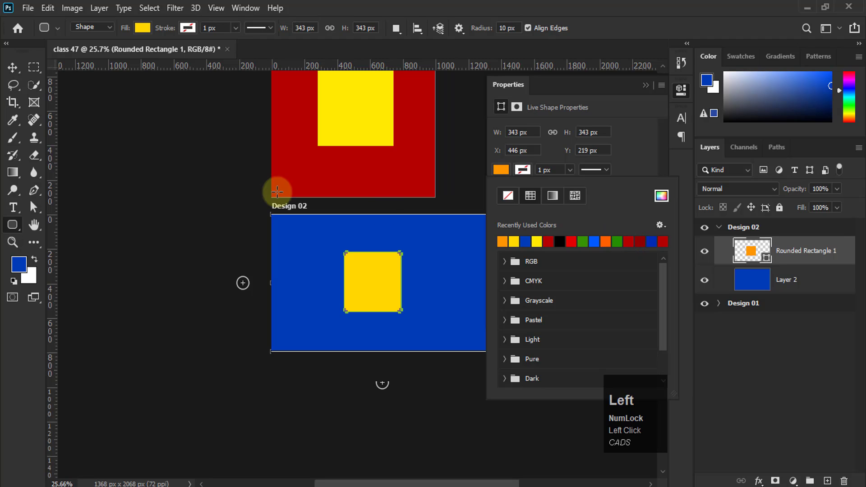
{"action": "left_click", "coordinate": [605, 241]}
{"action": "left_click", "coordinate": [647, 88]}
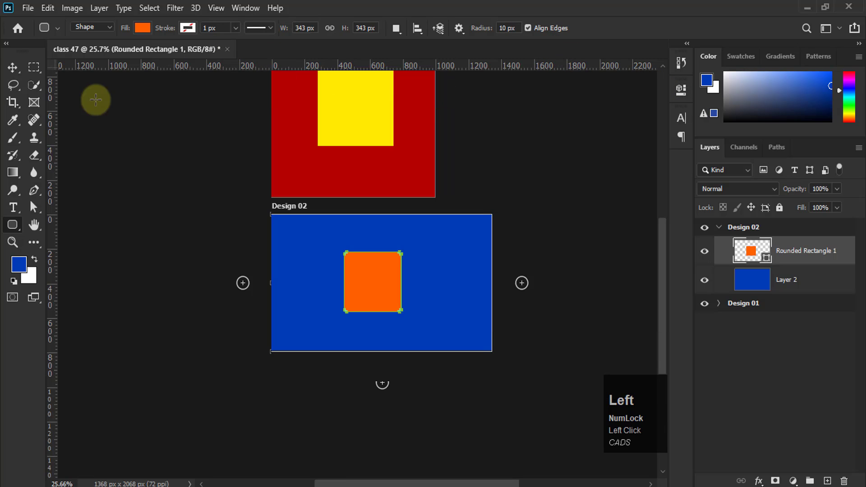
- Rotate the orange rounded square 45° and move it to about the center of the blue artboard
{"action": "left_click", "coordinate": [12, 67]}
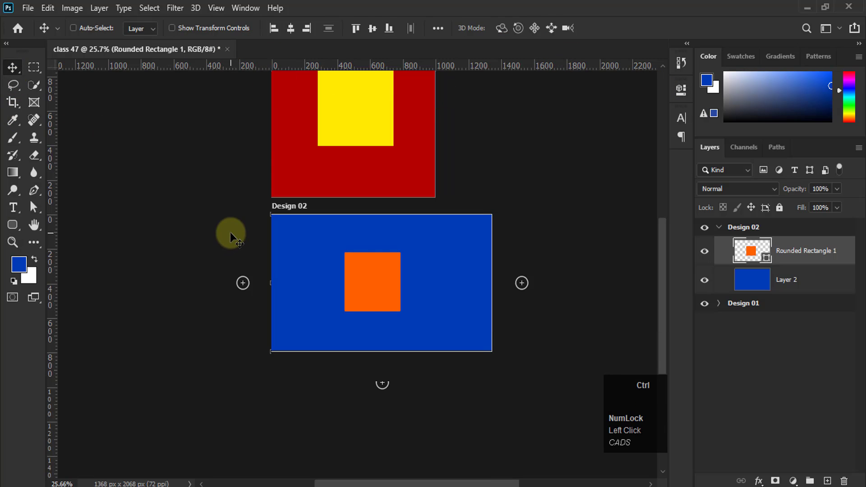
{"action": "key", "text": "ctrl+t"}
{"action": "left_click_drag", "start_coordinate": [419, 258], "coordinate": [441, 299]}
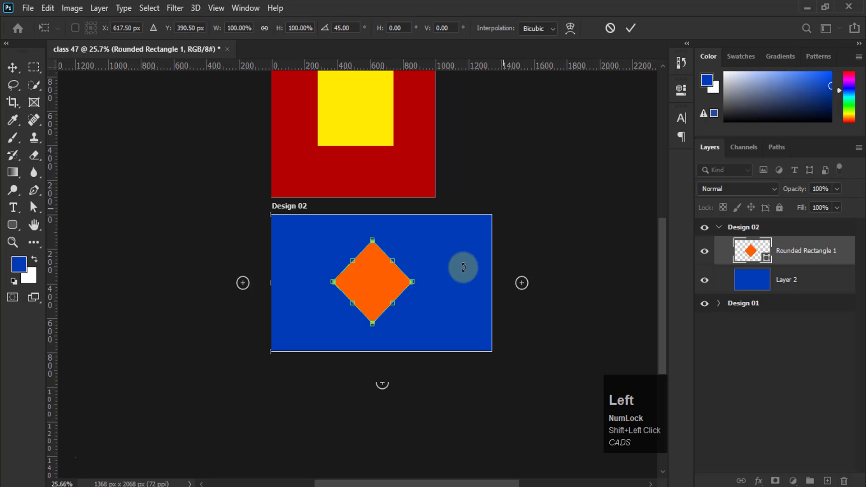
{"action": "left_click", "coordinate": [630, 28]}
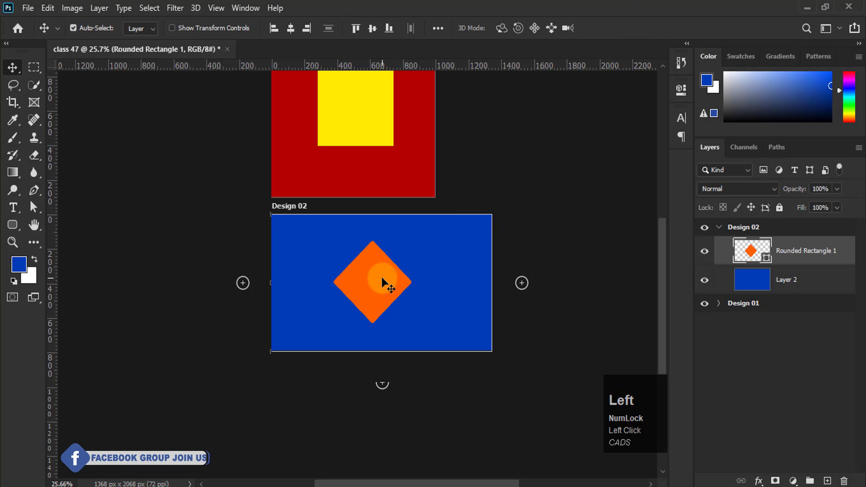
{"action": "left_click_drag", "start_coordinate": [383, 284], "coordinate": [393, 282]}
{"action": "left_click", "coordinate": [538, 219]}
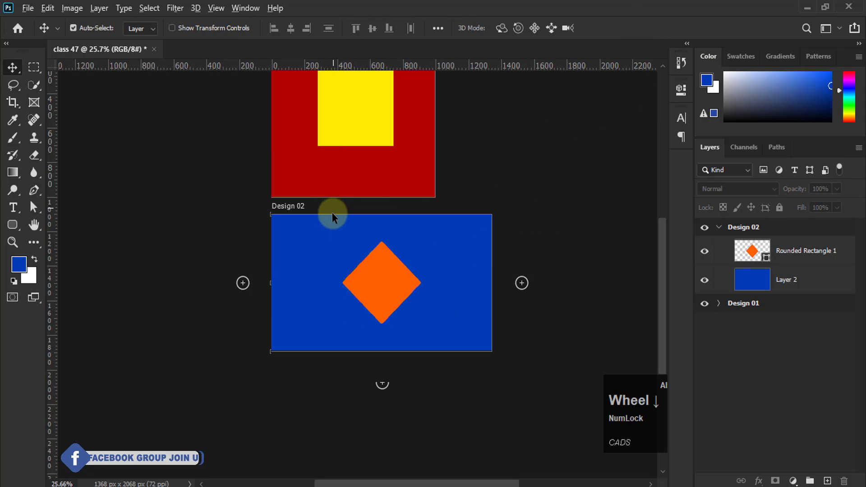
- Collapse the Design 02 artboard's layers and select the Design 02 artboard
{"action": "scroll", "coordinate": [331, 212], "scroll_direction": "down", "scroll_amount": 2}
{"action": "scroll", "coordinate": [339, 233], "scroll_direction": "up", "scroll_amount": 3}
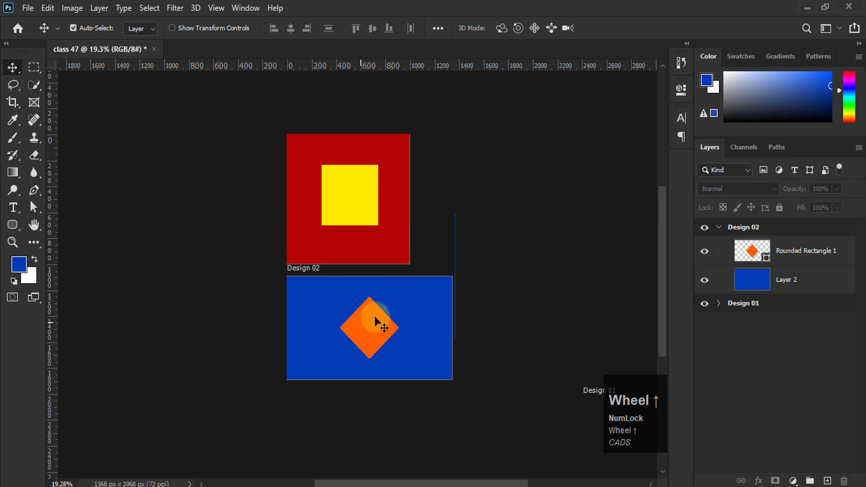
{"action": "scroll", "coordinate": [325, 199], "scroll_direction": "down", "scroll_amount": 1}
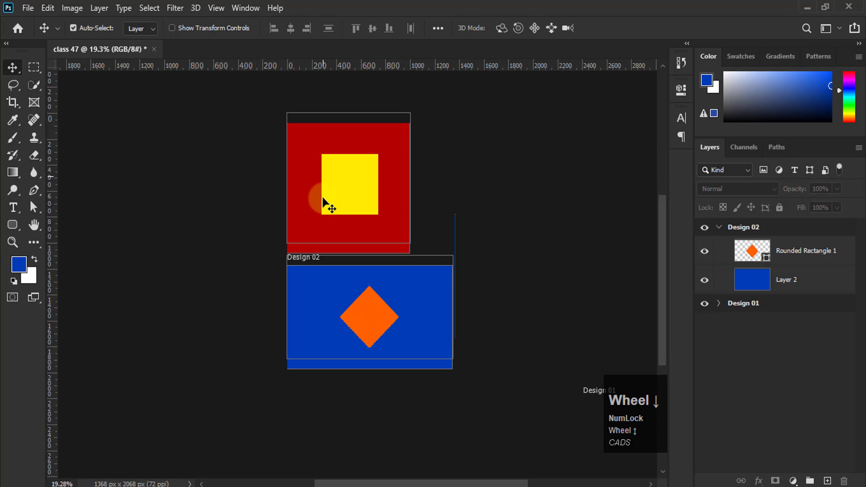
{"action": "left_click", "coordinate": [718, 227]}
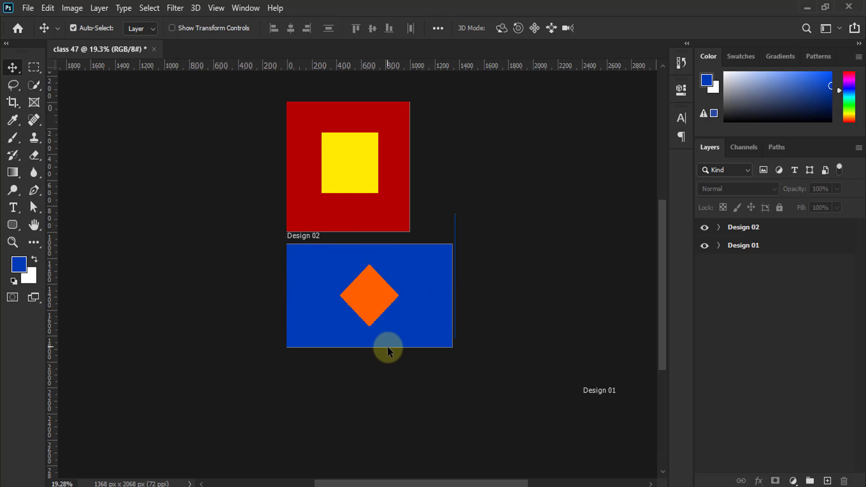
{"action": "scroll", "coordinate": [386, 347], "scroll_direction": "down", "scroll_amount": 1}
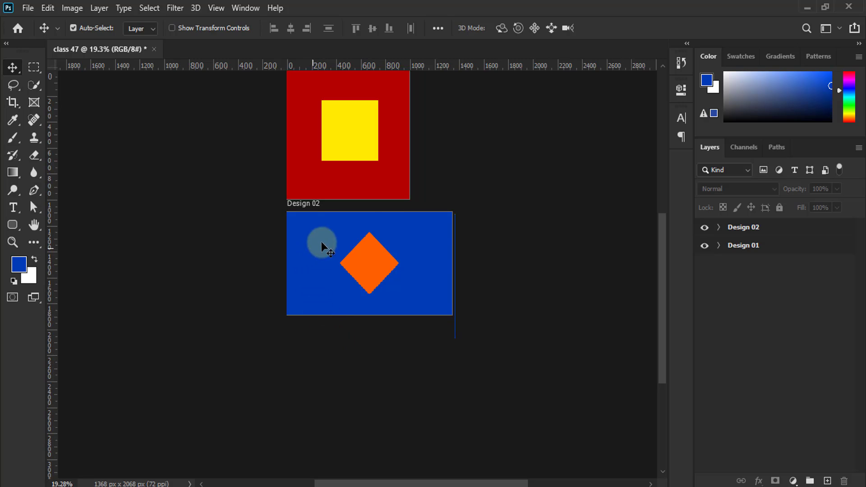
{"action": "left_click", "coordinate": [409, 338]}
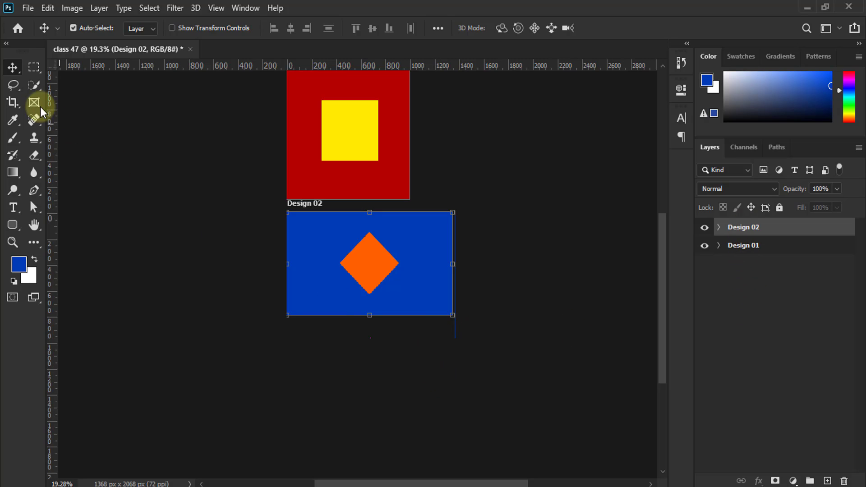
- Duplicate the Design 02 artboard and place the copy directly below the original
{"action": "left_click", "coordinate": [16, 70]}
{"action": "left_click", "coordinate": [54, 68]}
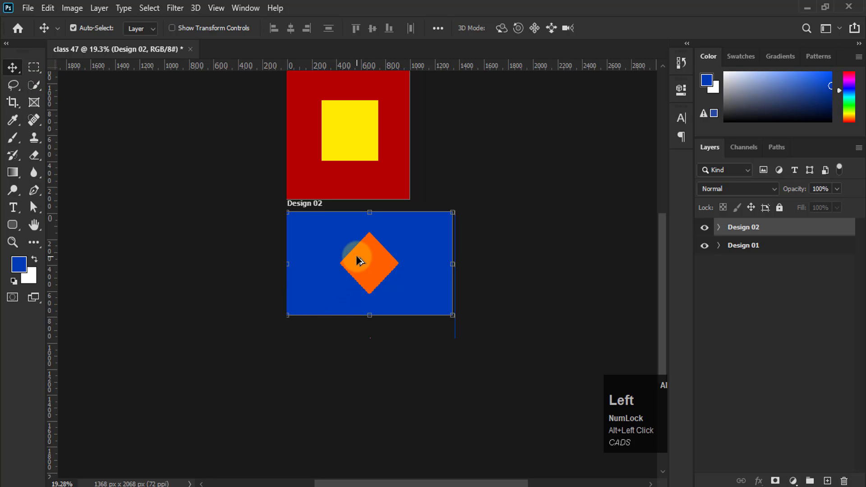
{"action": "left_click_drag", "start_coordinate": [354, 263], "coordinate": [344, 379]}
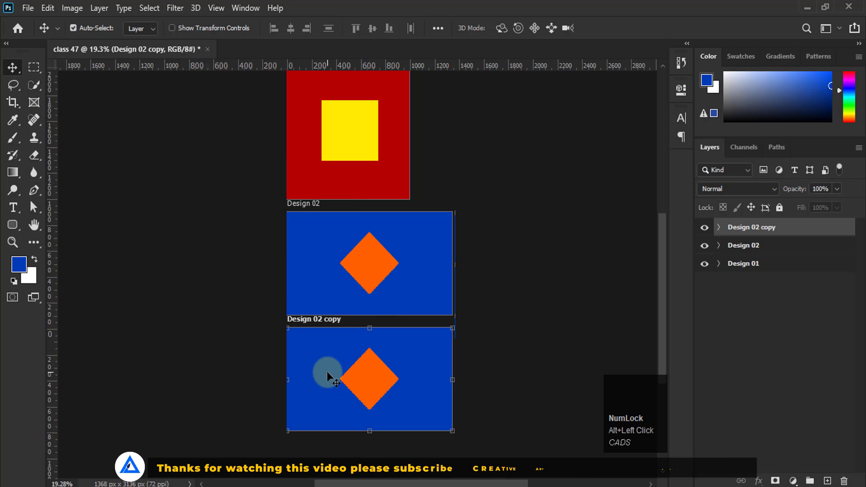
{"action": "left_click_drag", "start_coordinate": [662, 308], "coordinate": [662, 319]}
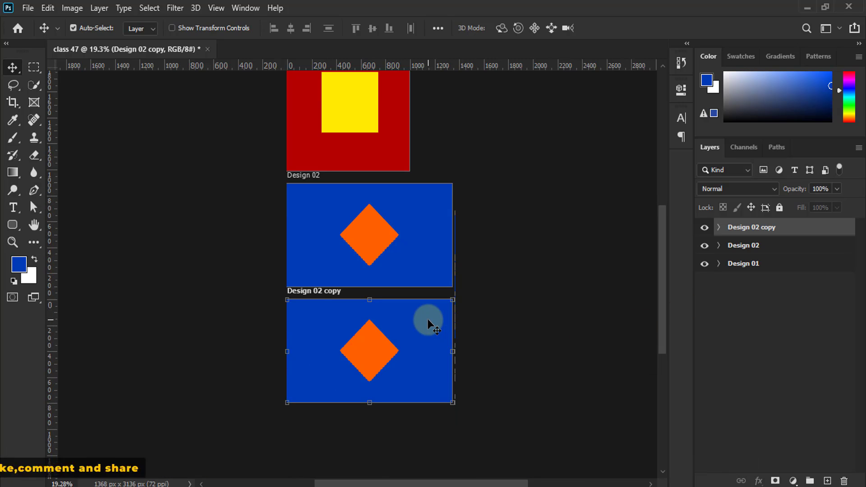
- Rename the duplicated artboard as Design 03
{"action": "double_click", "coordinate": [766, 227]}
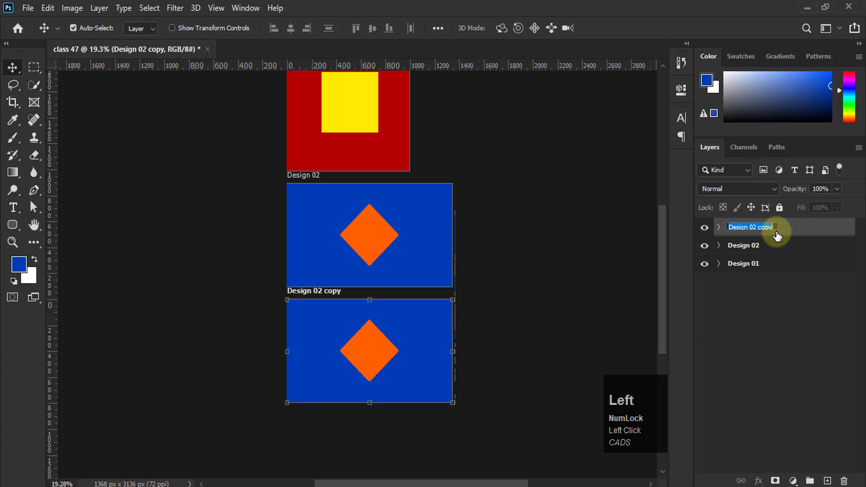
{"action": "key", "text": "BackSpace"}
{"action": "key", "text": "BackSpace"}
{"action": "key", "text": "BackSpace"}
{"action": "key", "text": "BackSpace"}
{"action": "key", "text": "BackSpace"}
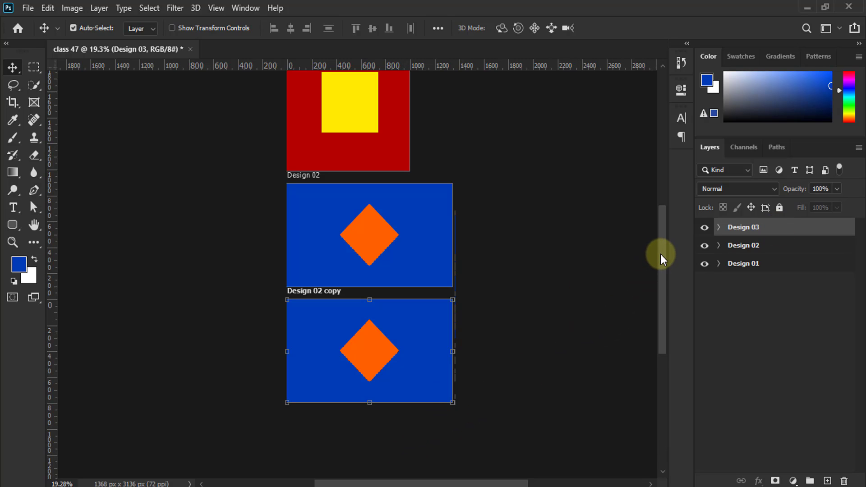
- Fill Layer 2, the background of the Design 03 artboard, with green 1ea000 as the foreground color
{"action": "left_click_drag", "start_coordinate": [660, 254], "coordinate": [661, 274]}
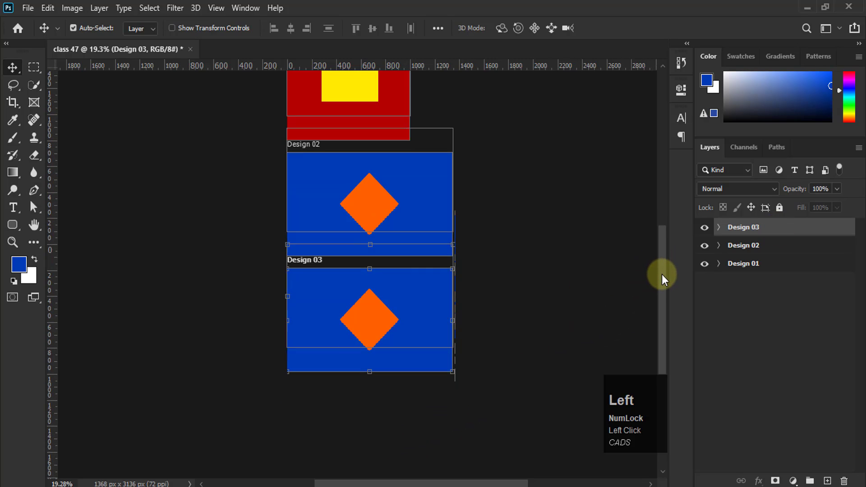
{"action": "left_click", "coordinate": [718, 228]}
{"action": "left_click", "coordinate": [306, 338]}
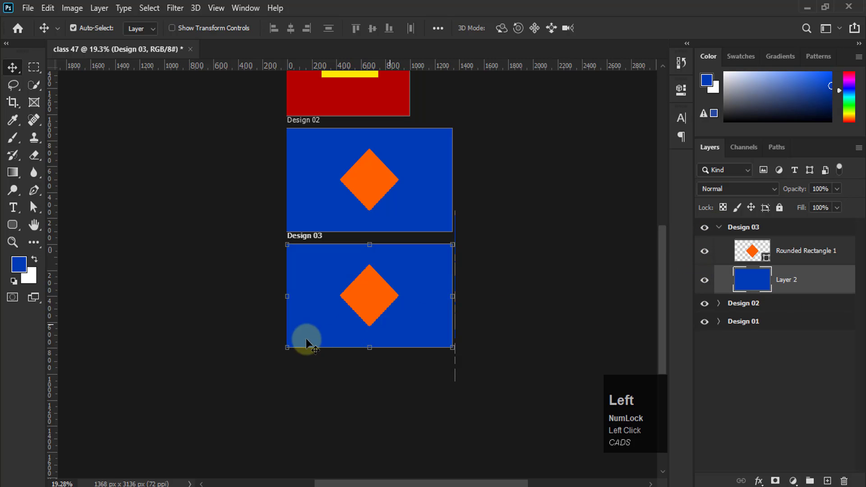
{"action": "left_click", "coordinate": [17, 263]}
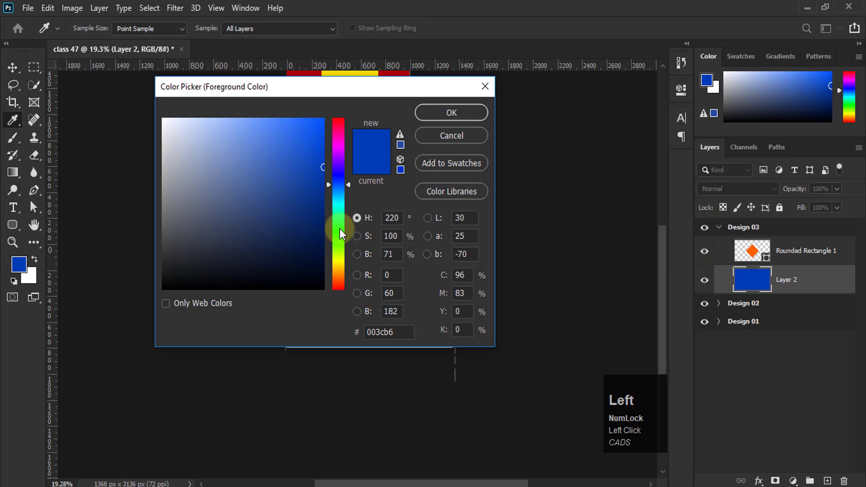
{"action": "left_click_drag", "start_coordinate": [339, 229], "coordinate": [338, 237]}
{"action": "left_click_drag", "start_coordinate": [316, 197], "coordinate": [376, 182]}
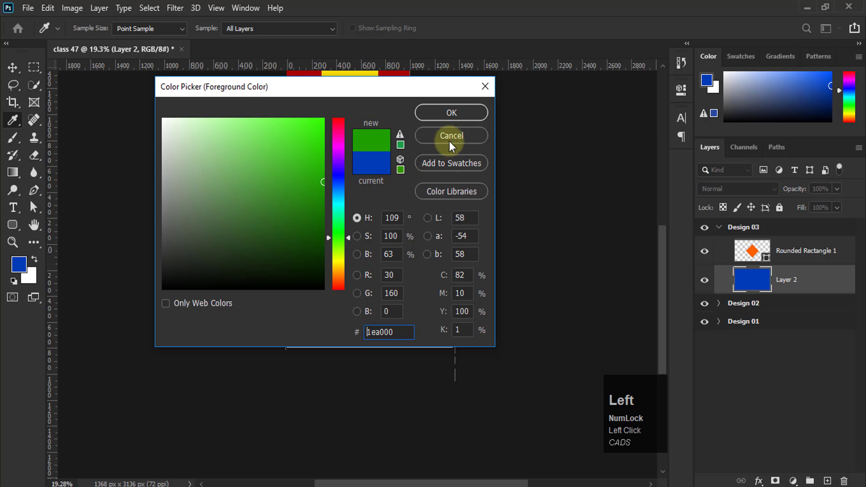
{"action": "left_click", "coordinate": [458, 112]}
{"action": "key", "text": "alt+BackSpace"}
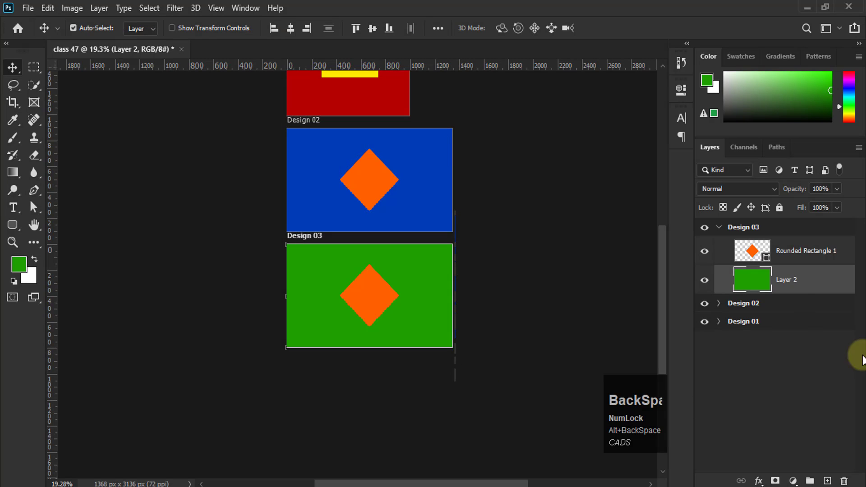
- Recolor the rotated rounded square in Design 03 with dark red a00029 as the foreground color
{"action": "left_click", "coordinate": [728, 251]}
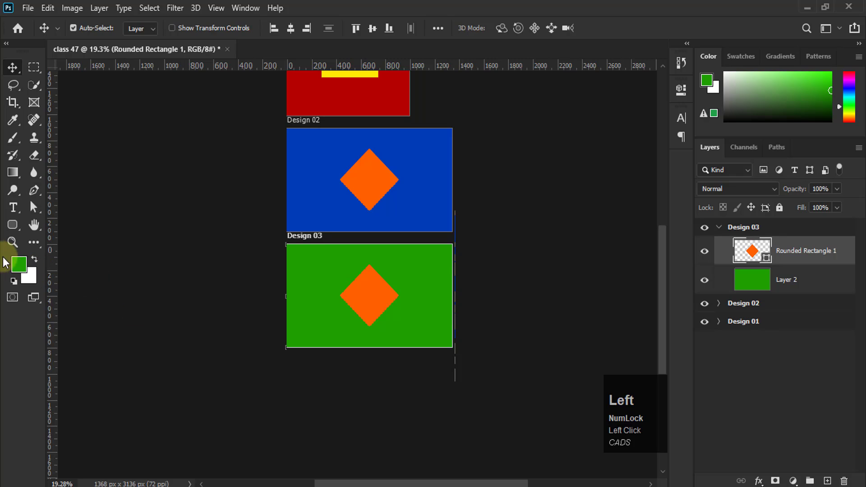
{"action": "left_click", "coordinate": [16, 263]}
{"action": "left_click_drag", "start_coordinate": [339, 146], "coordinate": [511, 100]}
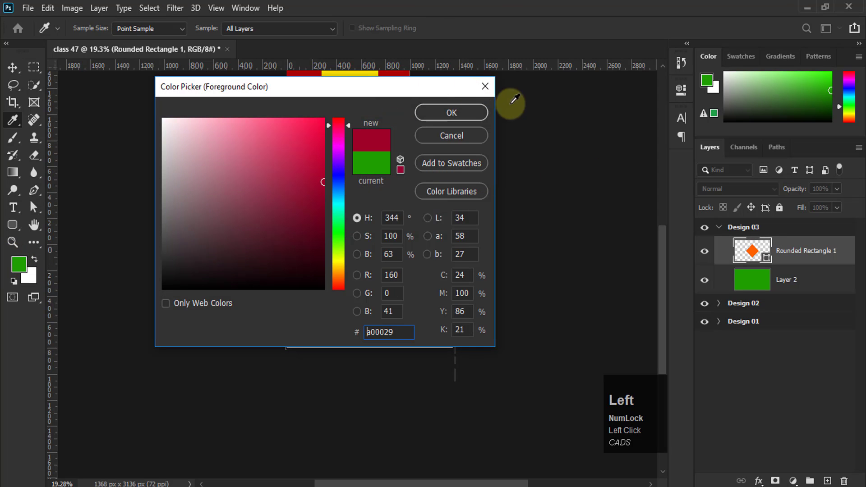
{"action": "left_click", "coordinate": [477, 112]}
{"action": "key", "text": "alt+BackSpace"}
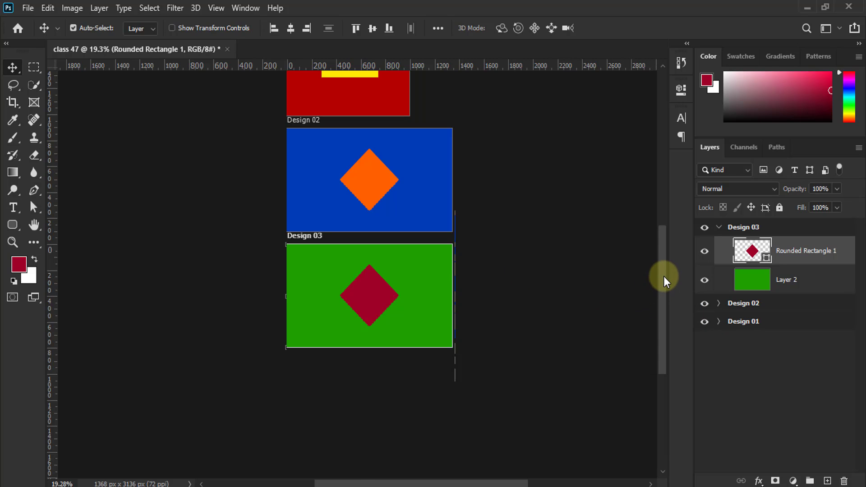
- Add a new white 1346 × 790 px artboard directly below Design 03 with the Artboard tool
{"action": "left_click_drag", "start_coordinate": [663, 277], "coordinate": [658, 305]}
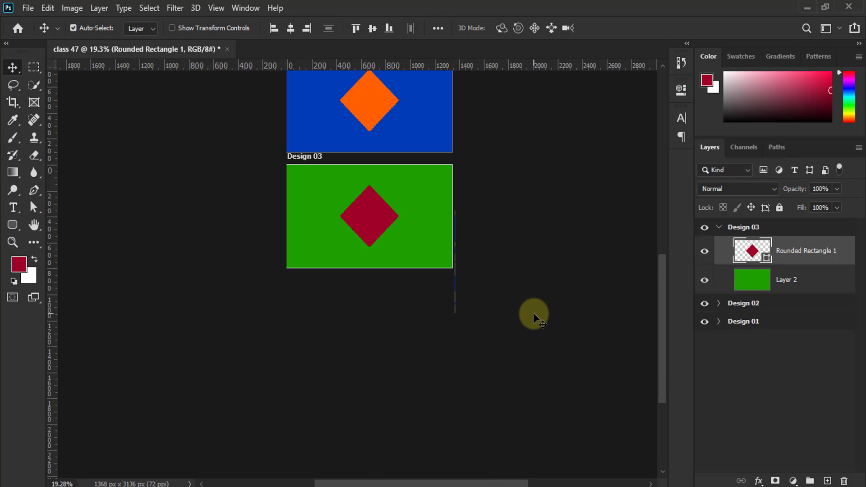
{"action": "left_click_drag", "start_coordinate": [17, 68], "coordinate": [54, 80]}
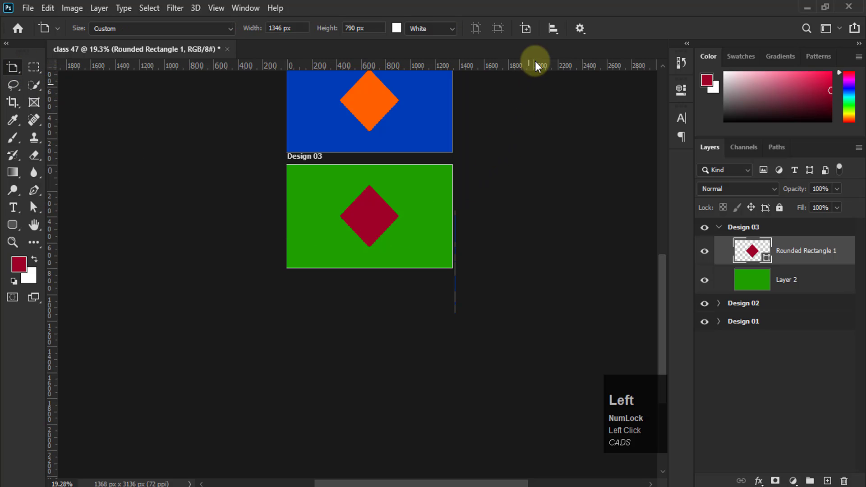
{"action": "left_click", "coordinate": [525, 28]}
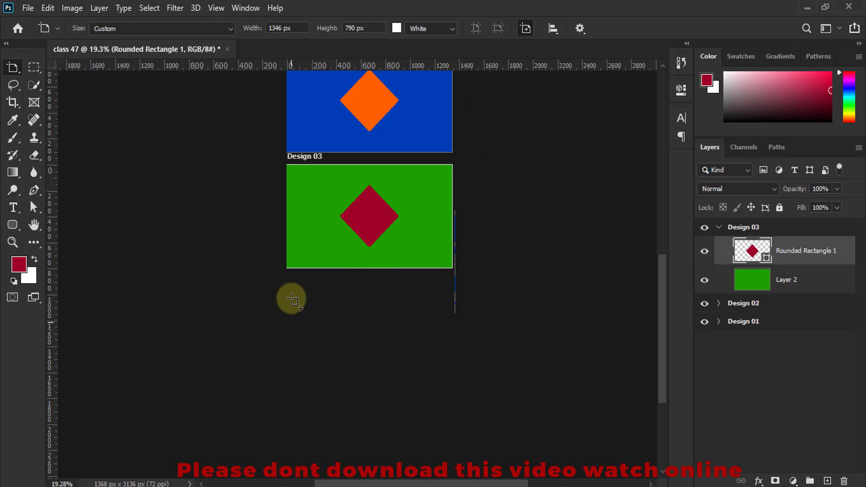
{"action": "left_click", "coordinate": [287, 281]}
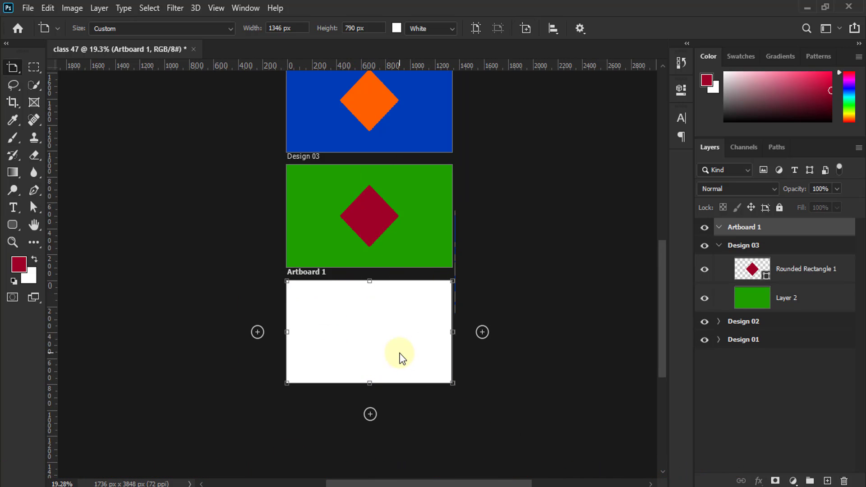
- Try adding an artboard to the left of Artboard 1, and undo the addition
{"action": "scroll", "coordinate": [448, 398], "scroll_direction": "left", "scroll_amount": 1}
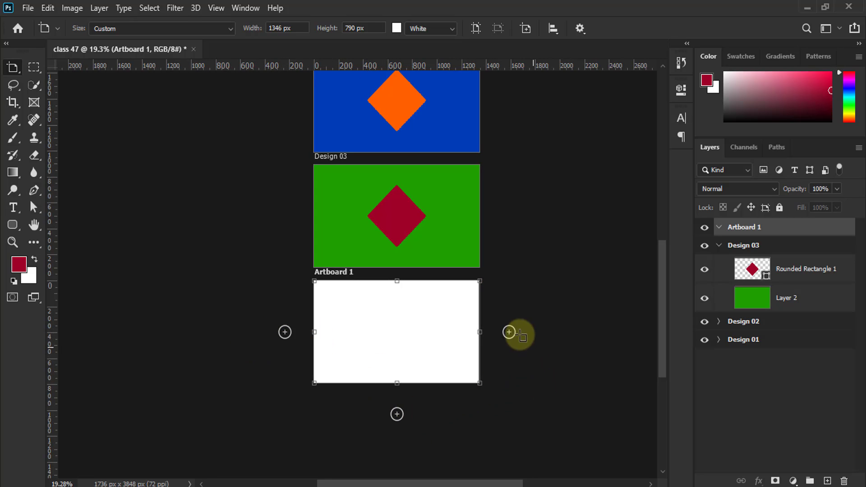
{"action": "left_click", "coordinate": [285, 333]}
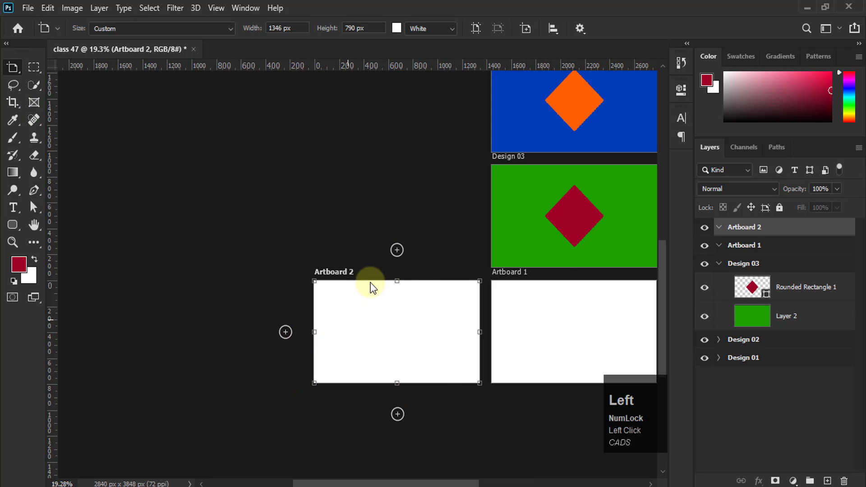
{"action": "key", "text": "ctrl+z"}
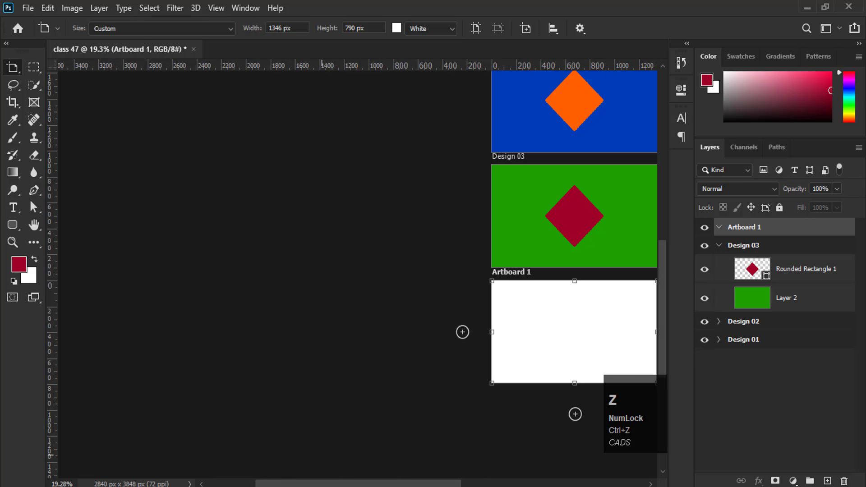
- Add another artboard of the same size directly below Artboard 1
{"action": "left_click_drag", "start_coordinate": [395, 482], "coordinate": [451, 482]}
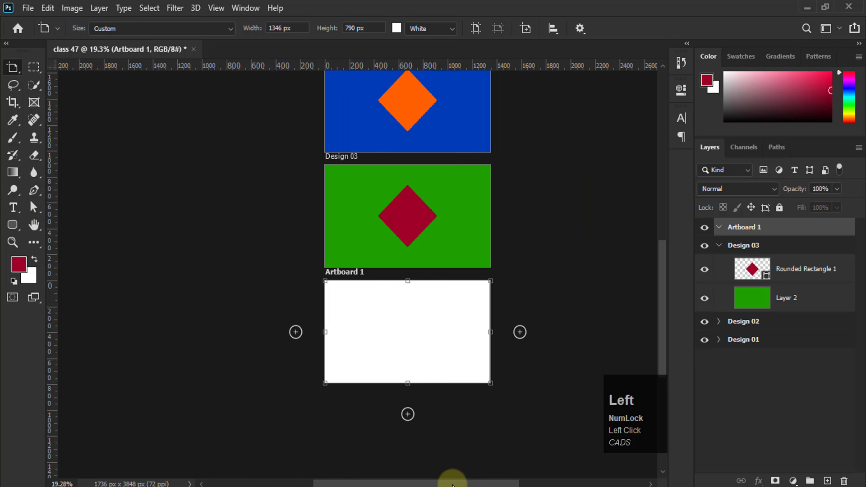
{"action": "left_click", "coordinate": [408, 414]}
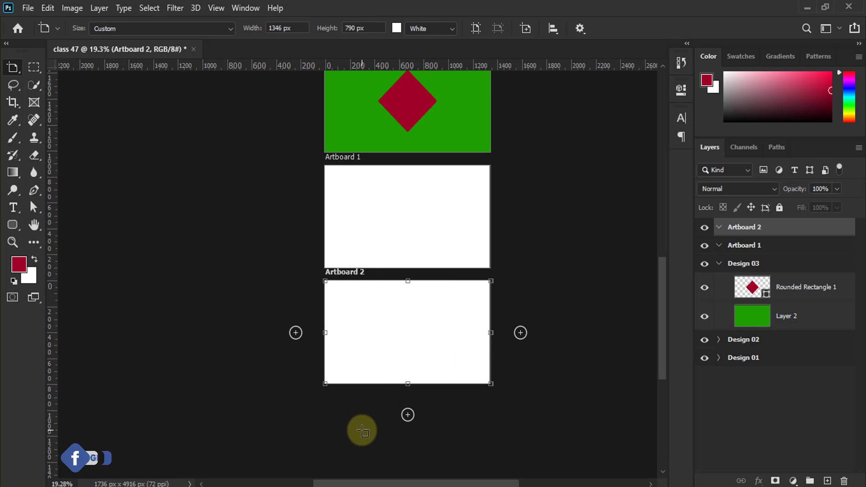
{"action": "scroll", "coordinate": [384, 400], "scroll_direction": "down", "scroll_amount": 1, "text": "alt"}
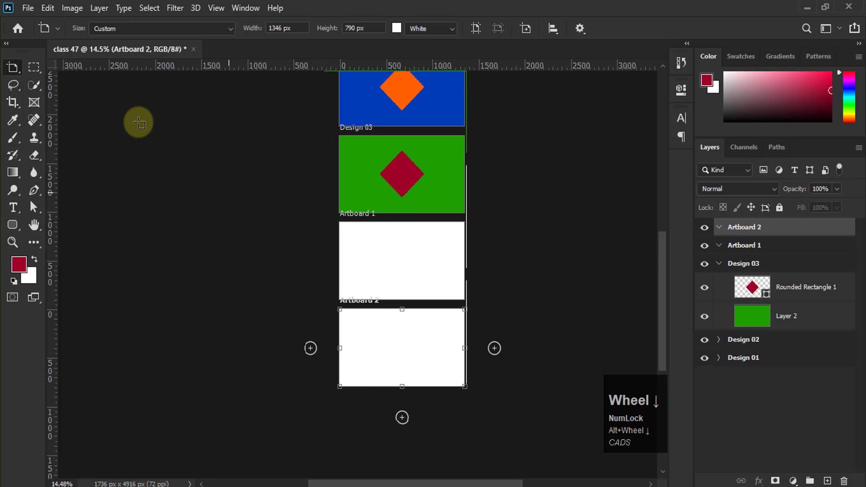
{"action": "left_click", "coordinate": [145, 32]}
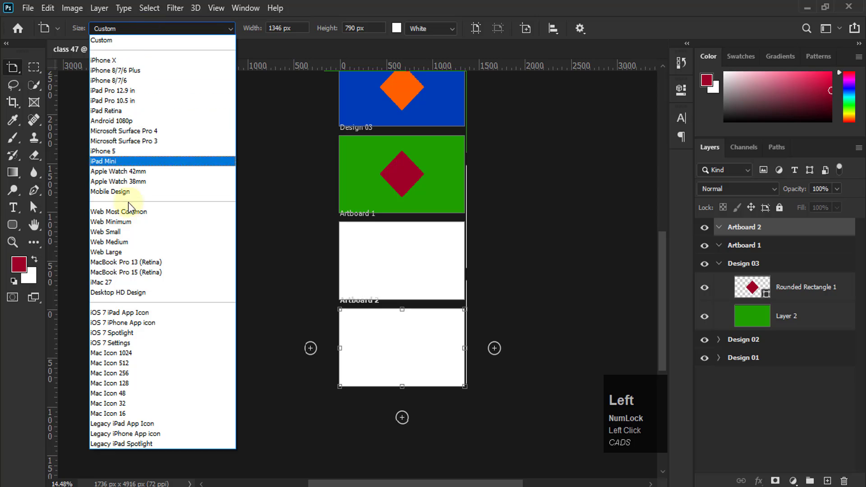
{"action": "left_click", "coordinate": [320, 6]}
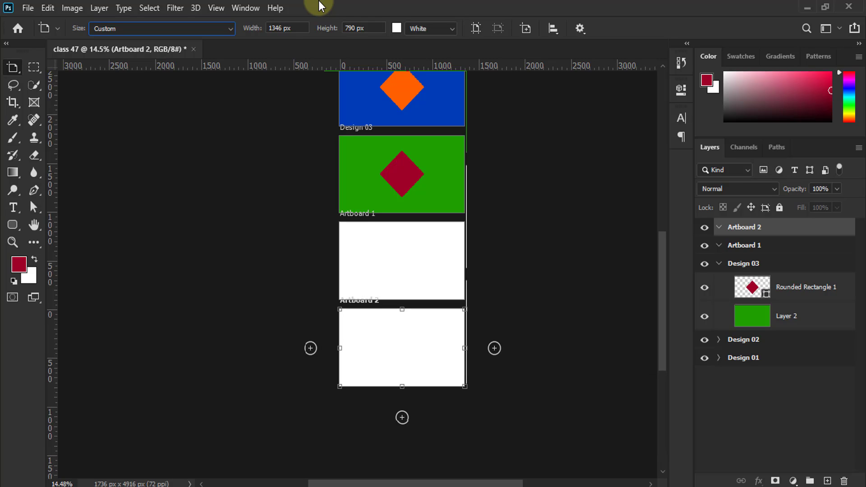
{"action": "left_click", "coordinate": [223, 29]}
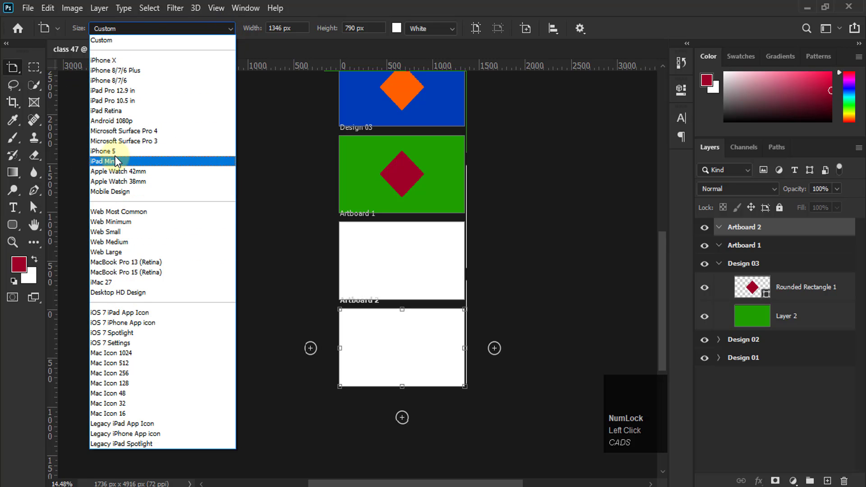
{"action": "left_click", "coordinate": [339, 5]}
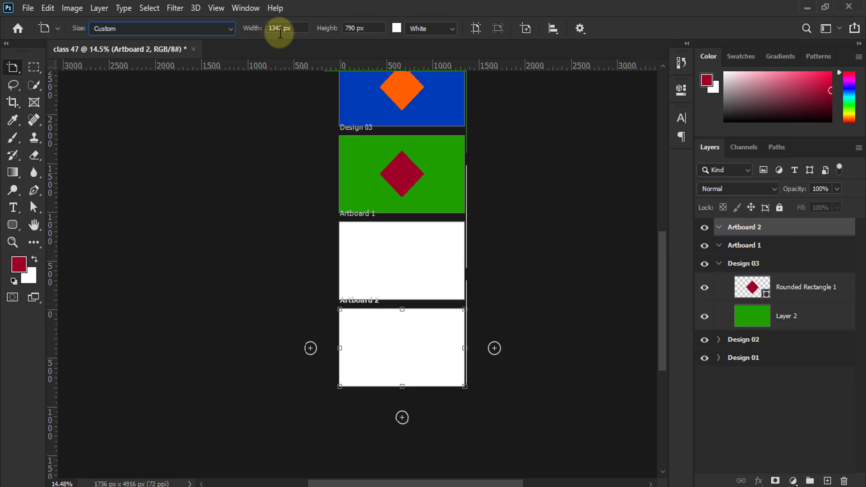
- Set the background of Artboard 2 to transparent and add another artboard to its right
{"action": "left_click", "coordinate": [450, 28]}
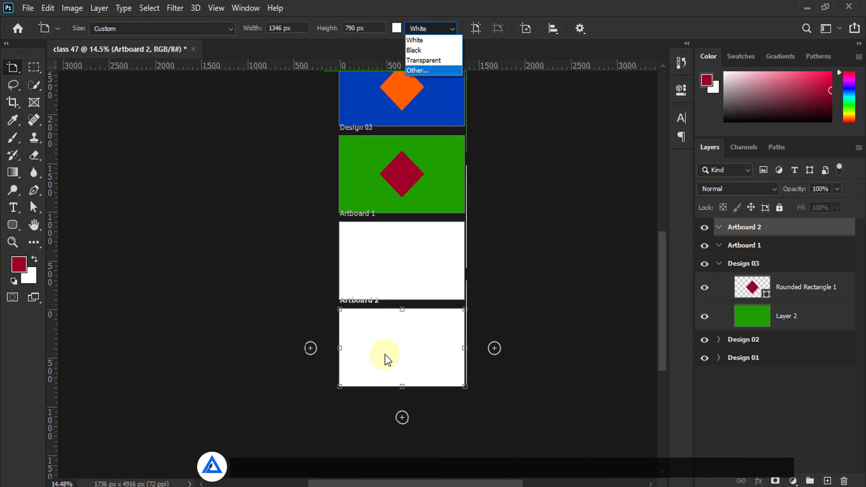
{"action": "left_click", "coordinate": [658, 304]}
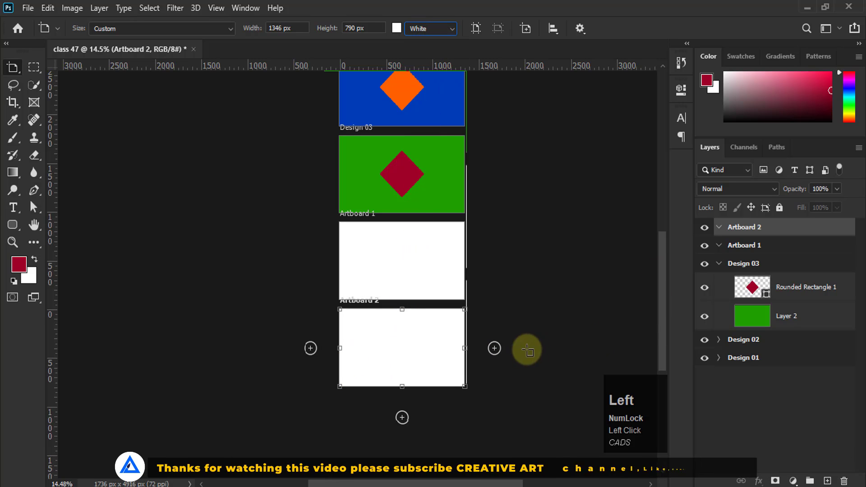
{"action": "left_click", "coordinate": [443, 29]}
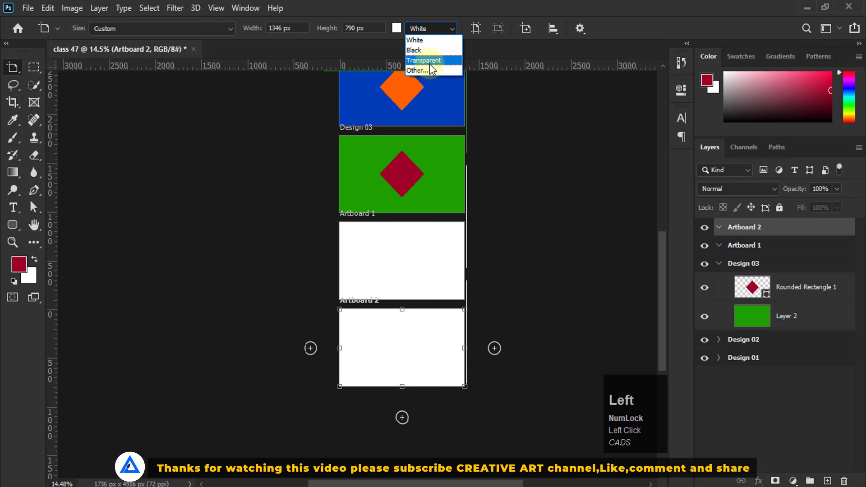
{"action": "left_click", "coordinate": [429, 62]}
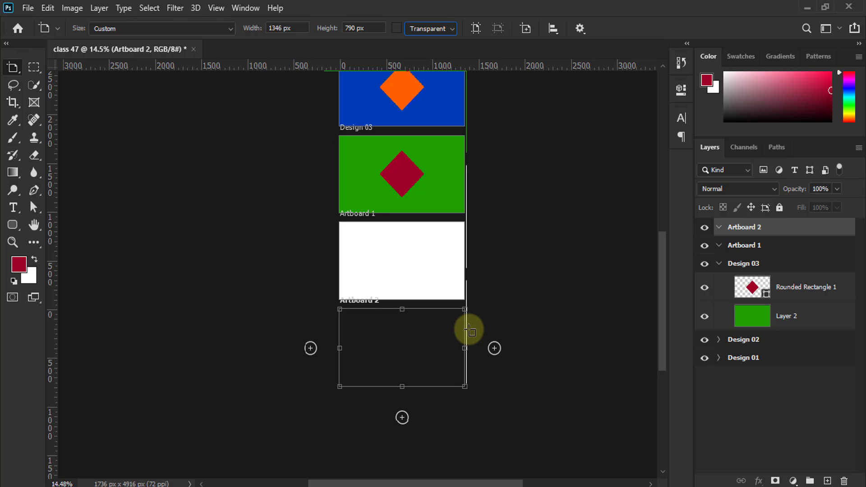
{"action": "left_click", "coordinate": [494, 348]}
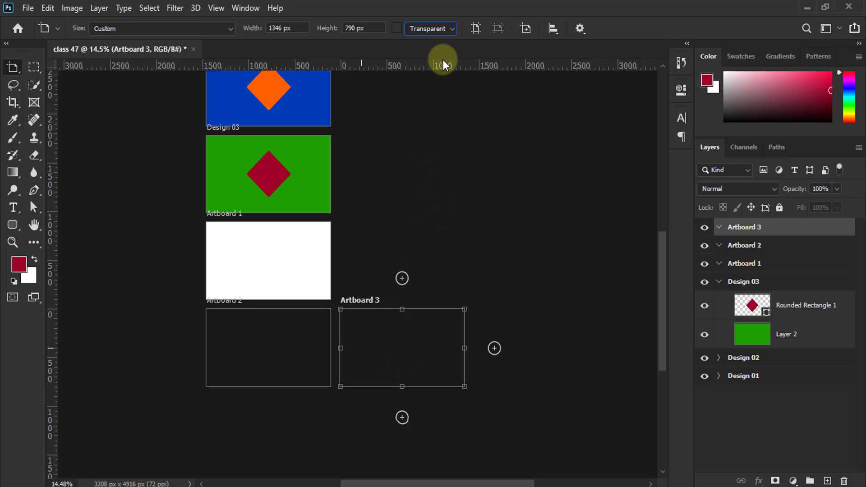
- Give Artboard 3 a custom bright red background and switch it to portrait orientation, 790 × 1346 px
{"action": "left_click", "coordinate": [442, 30]}
{"action": "left_click", "coordinate": [428, 71]}
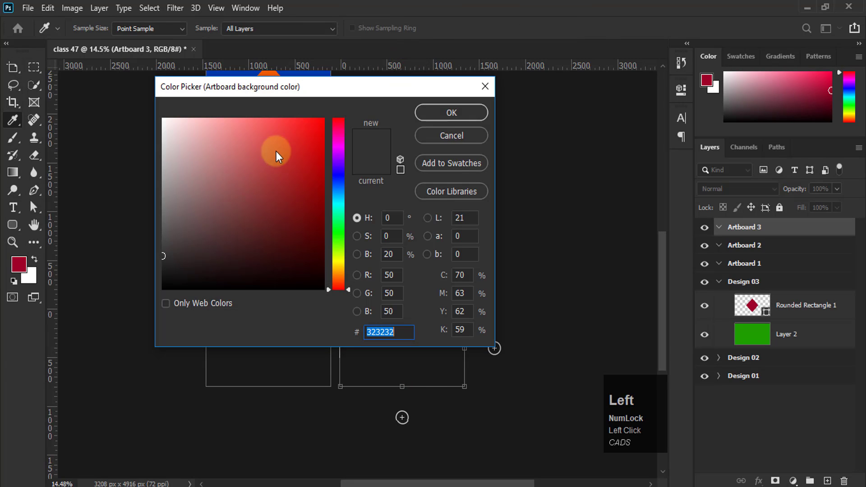
{"action": "left_click_drag", "start_coordinate": [274, 150], "coordinate": [463, 114]}
{"action": "left_click", "coordinate": [464, 112]}
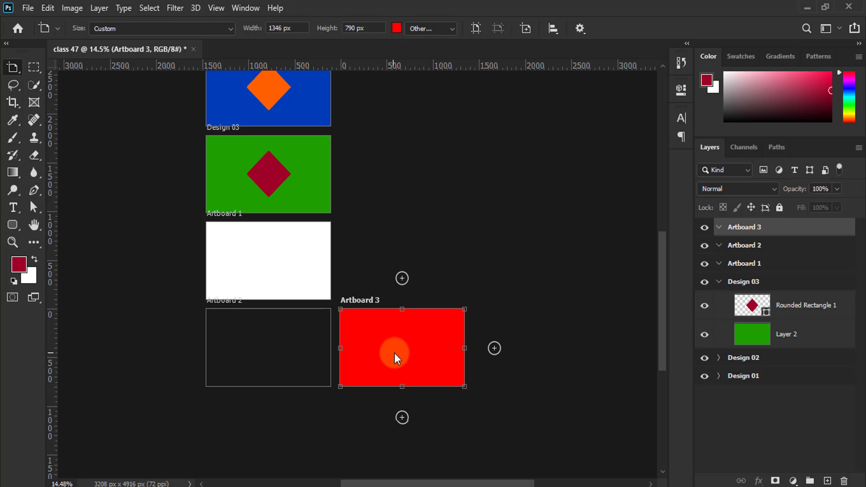
{"action": "left_click", "coordinate": [477, 28]}
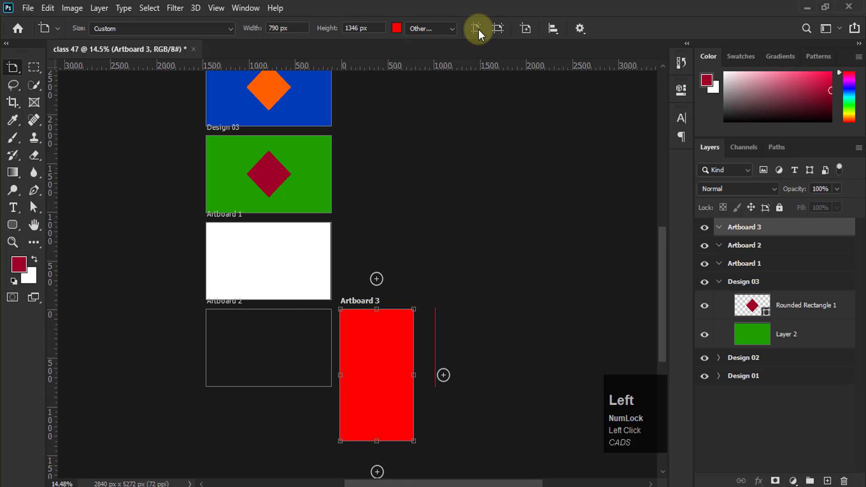
- Try Artboard 3 in landscape orientation, 1346 × 790 px, and undo the changes back to the white Artboard 2
{"action": "left_click", "coordinate": [498, 28]}
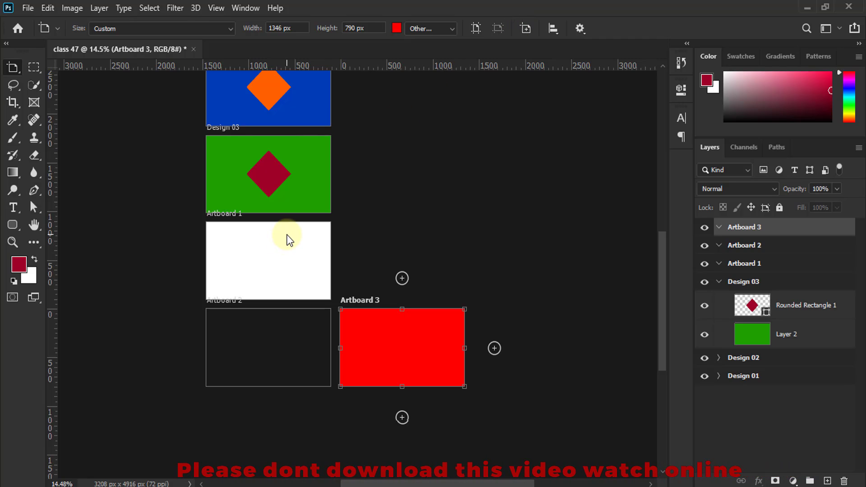
{"action": "left_click", "coordinate": [557, 34]}
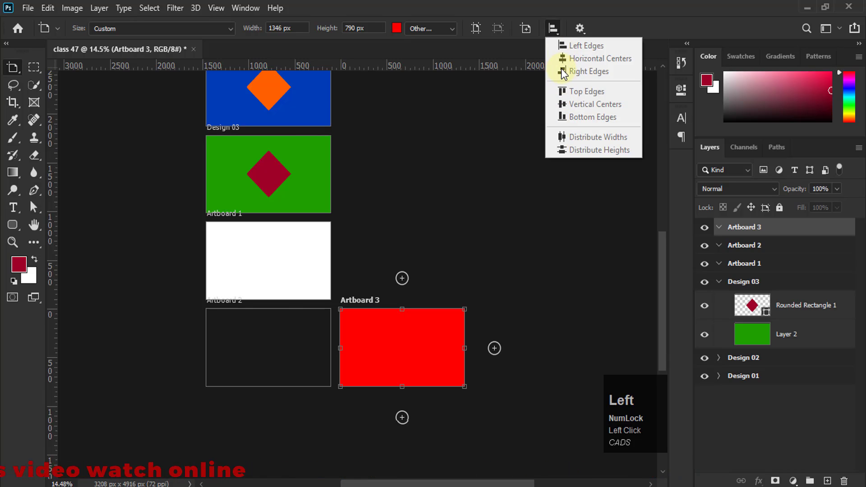
{"action": "scroll", "coordinate": [464, 306], "scroll_direction": "down", "scroll_amount": 3, "text": "alt"}
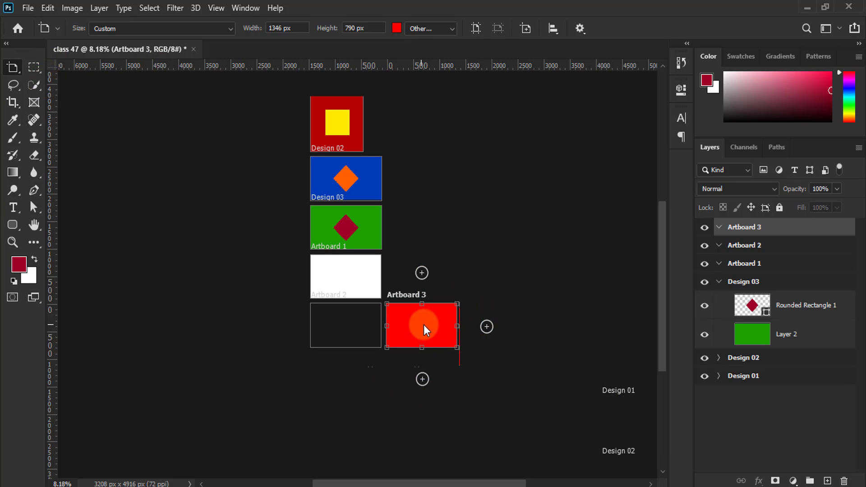
{"action": "key", "text": "ctrl+z"}
{"action": "key", "text": "ctrl+z"}
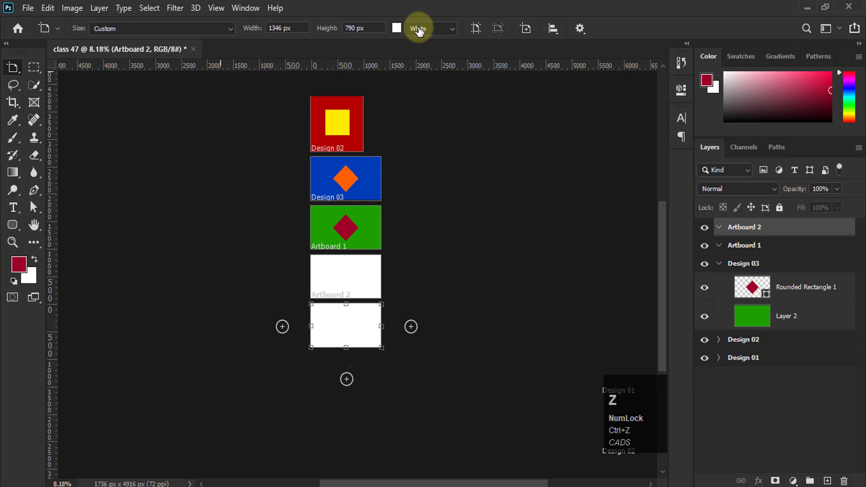
- Draw two larger white artboards in a staggered arrangement below Artboard 2, the lower one about 2513 × 1184 px
{"action": "scroll", "coordinate": [433, 218], "scroll_direction": "down", "scroll_amount": 1}
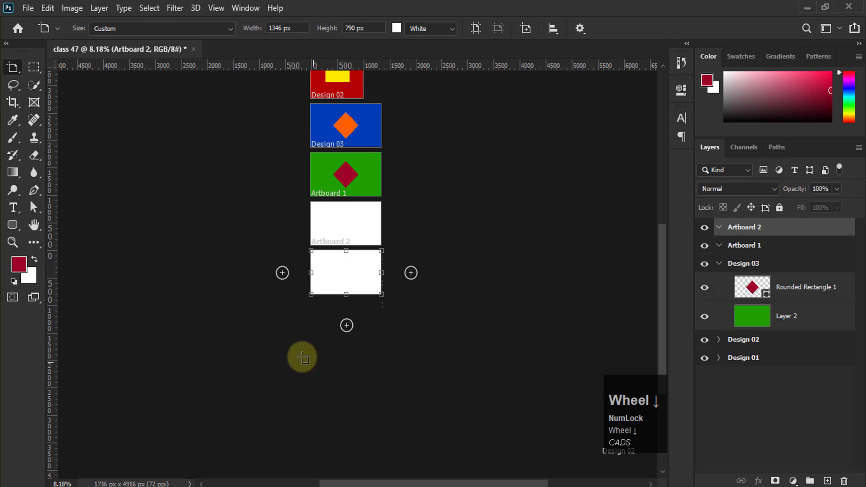
{"action": "left_click_drag", "start_coordinate": [261, 309], "coordinate": [457, 451]}
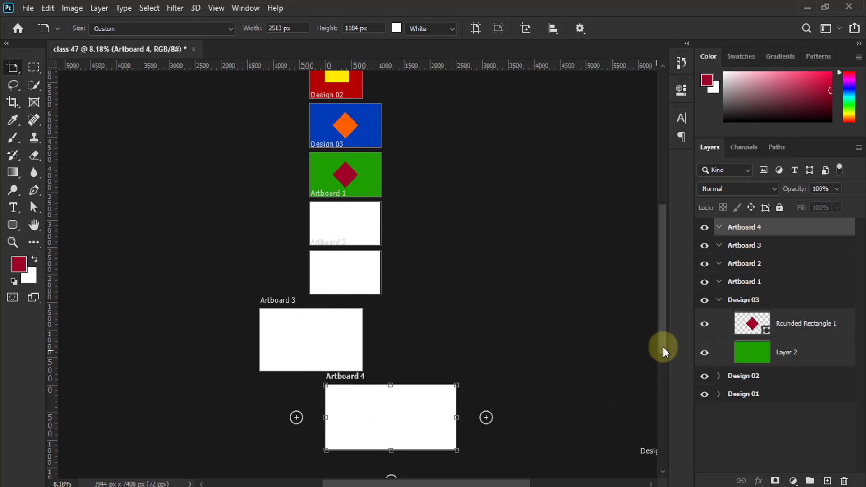
{"action": "mouse_move", "coordinate": [662, 339]}
{"action": "left_mouse_down"}
{"action": "mouse_move", "coordinate": [662, 297]}
{"action": "mouse_move", "coordinate": [661, 323]}
{"action": "left_mouse_up"}
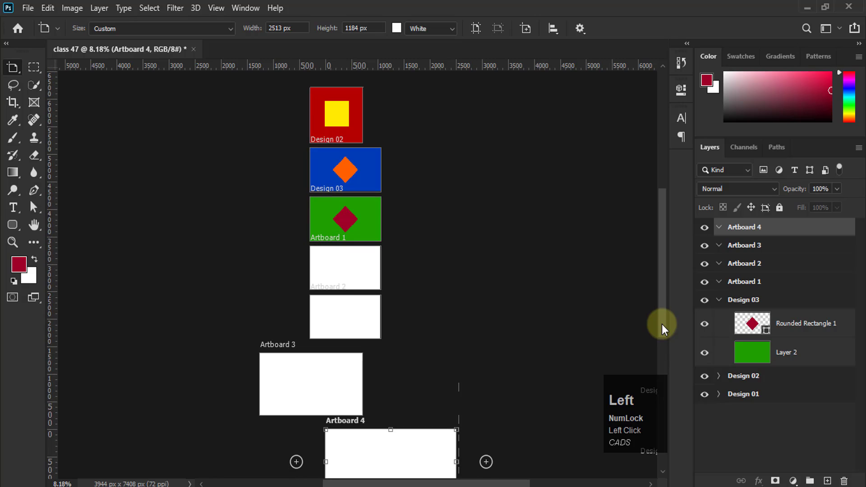
- Collapse the Design 03 layers, select all artboards from Artboard 4 to Design 01, and align them by their horizontal centers
{"action": "left_click", "coordinate": [719, 301]}
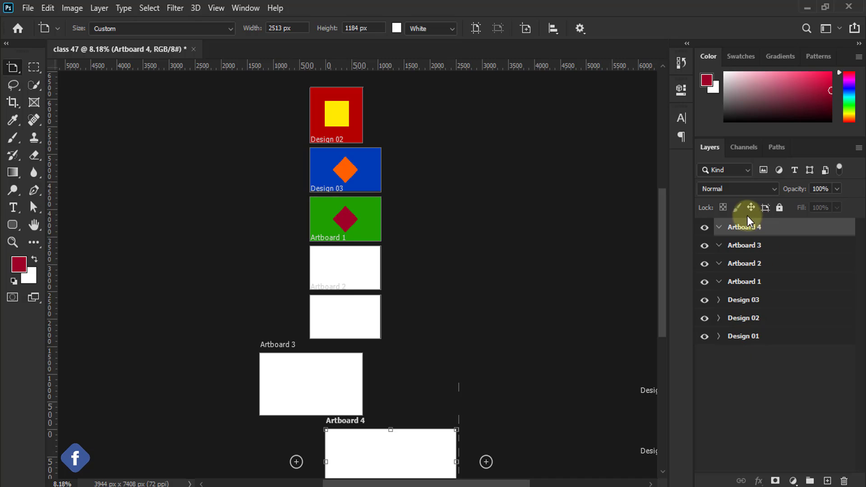
{"action": "left_click", "coordinate": [748, 337], "text": "shift"}
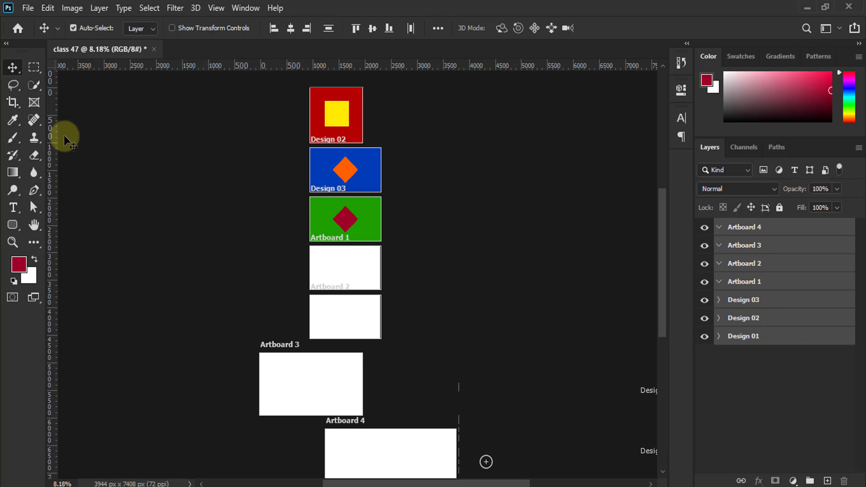
{"action": "left_click", "coordinate": [18, 67]}
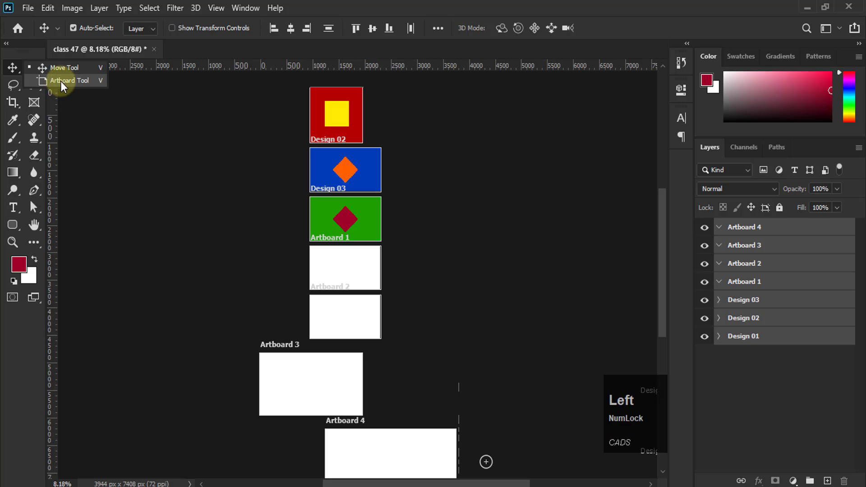
{"action": "left_click", "coordinate": [61, 81]}
{"action": "left_click", "coordinate": [553, 29]}
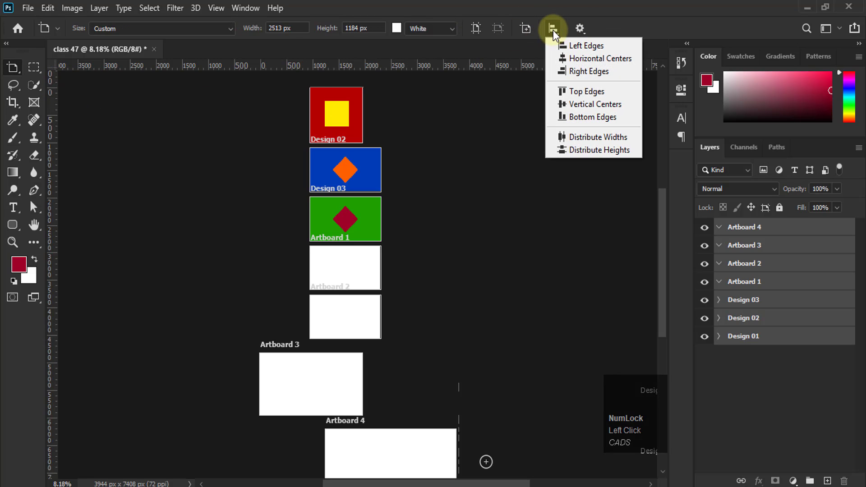
{"action": "left_click", "coordinate": [599, 59]}
{"action": "key", "text": "v"}
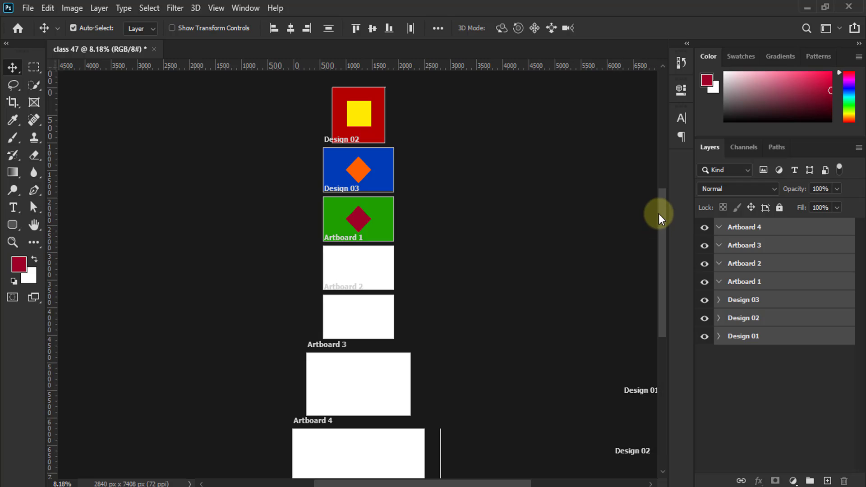
{"action": "mouse_move", "coordinate": [658, 214]}
{"action": "left_mouse_down"}
{"action": "mouse_move", "coordinate": [653, 274]}
{"action": "mouse_move", "coordinate": [648, 207]}
{"action": "left_mouse_up"}
{"action": "left_click", "coordinate": [343, 204]}
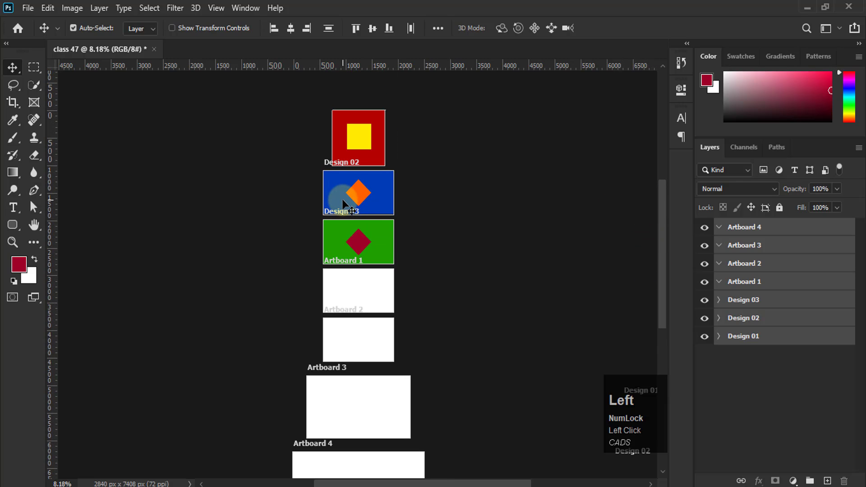